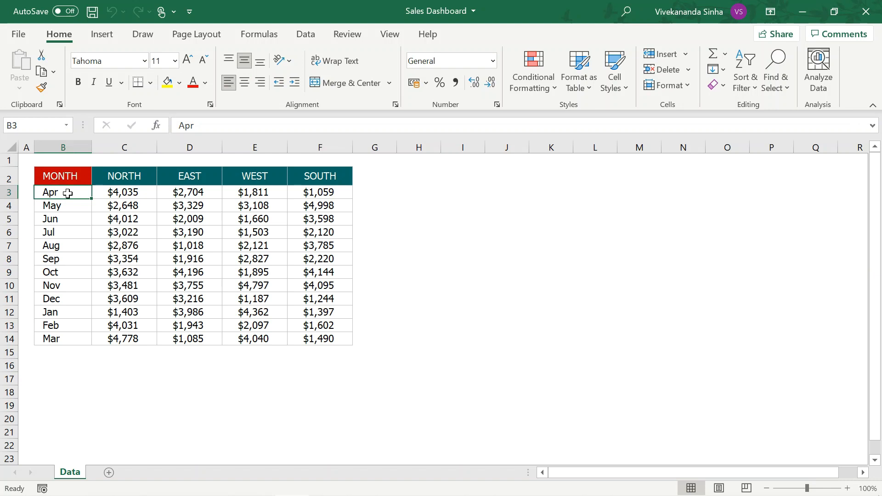
- Examine the sales table on the Data sheet: the months, the four region headers and the sales figures
key(Down)
key(Down)
key(Down)
key(Down)
key(Down)
key(Down)
key(Down)
key(Down)
key(Down)
key(Down)
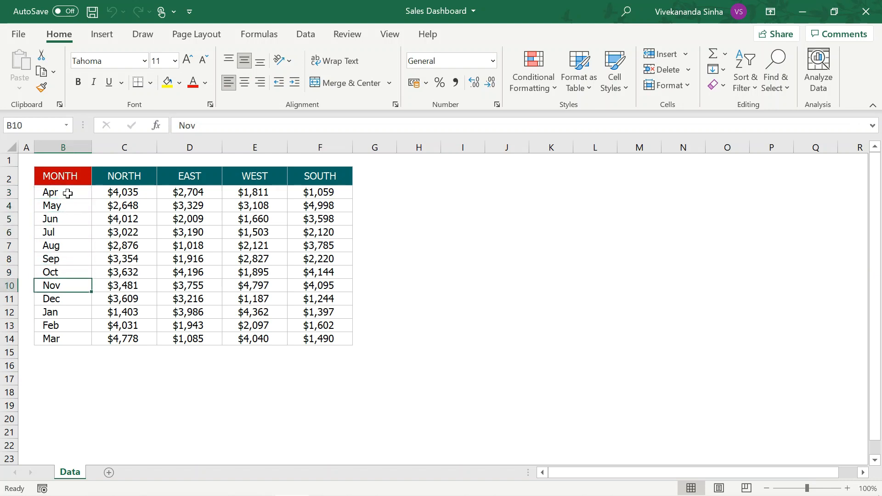
click(121, 174)
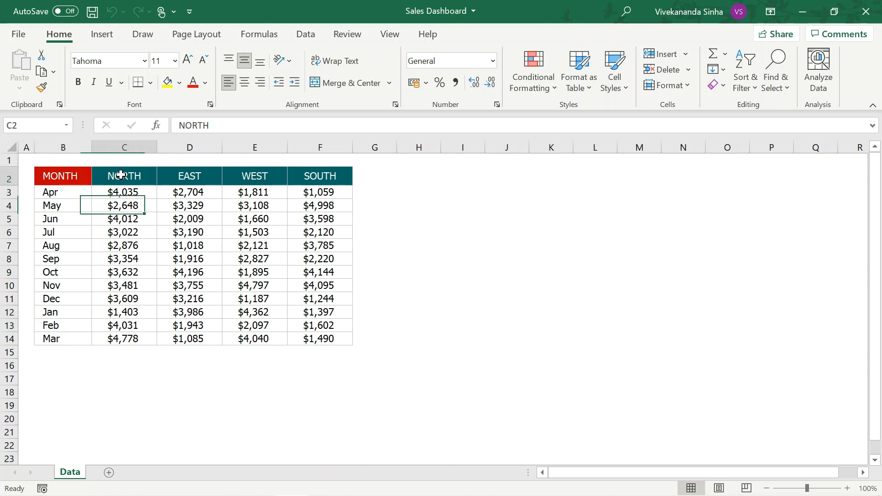
key(Right)
key(Right)
key(Right)
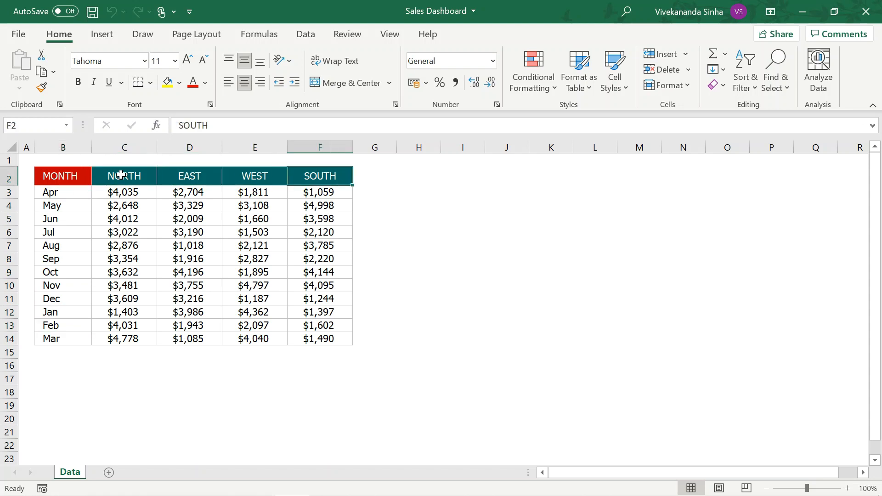
drag(124, 192, 302, 334)
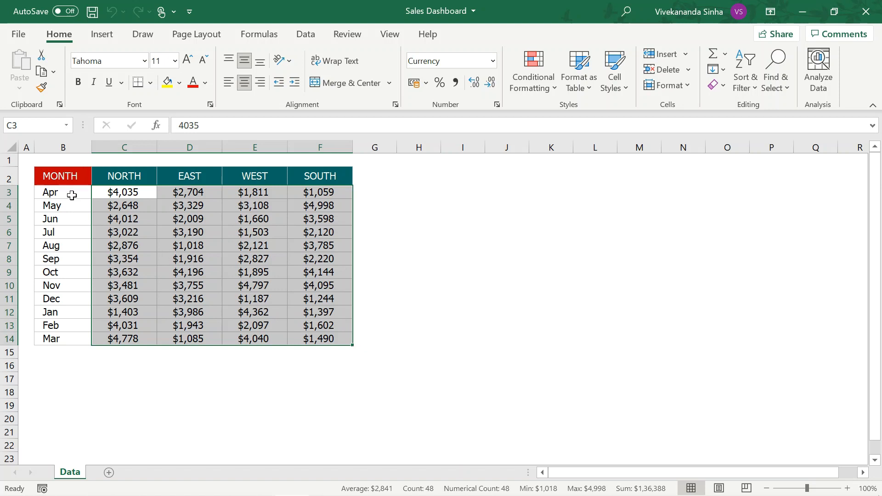
click(70, 178)
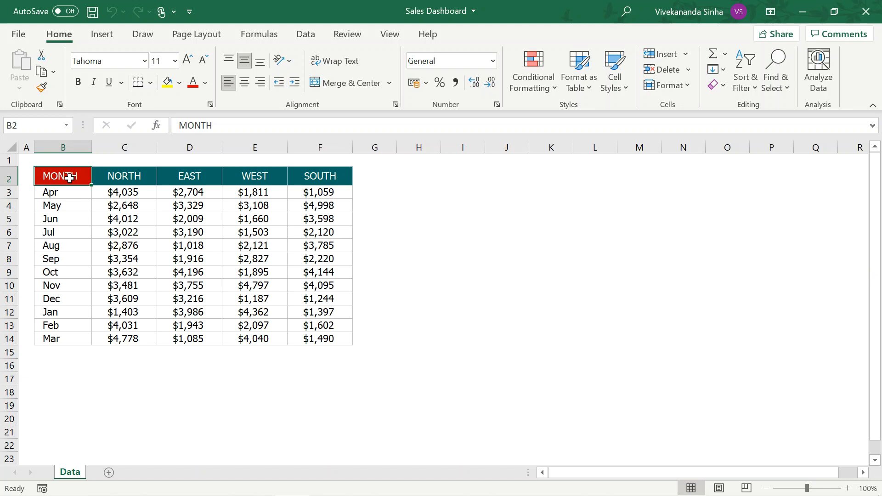
click(105, 234)
- Add a new worksheet and name it Calculation
click(109, 473)
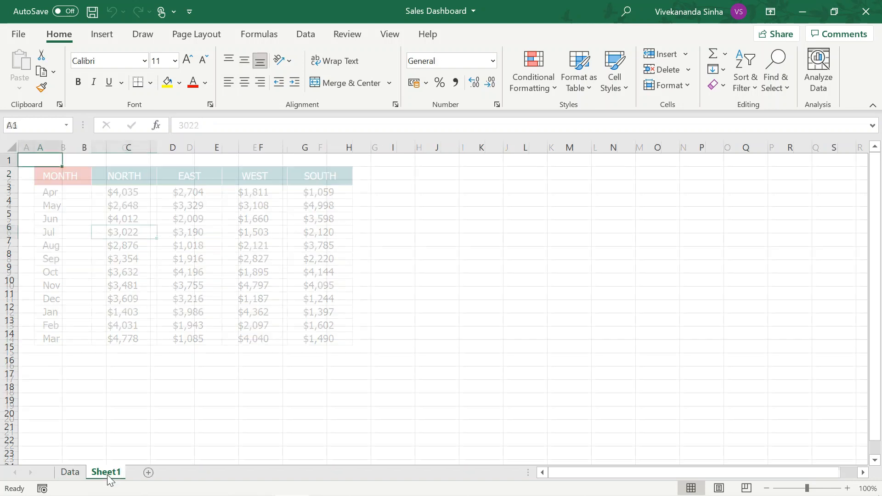
double_click(108, 474)
text(Calculation)
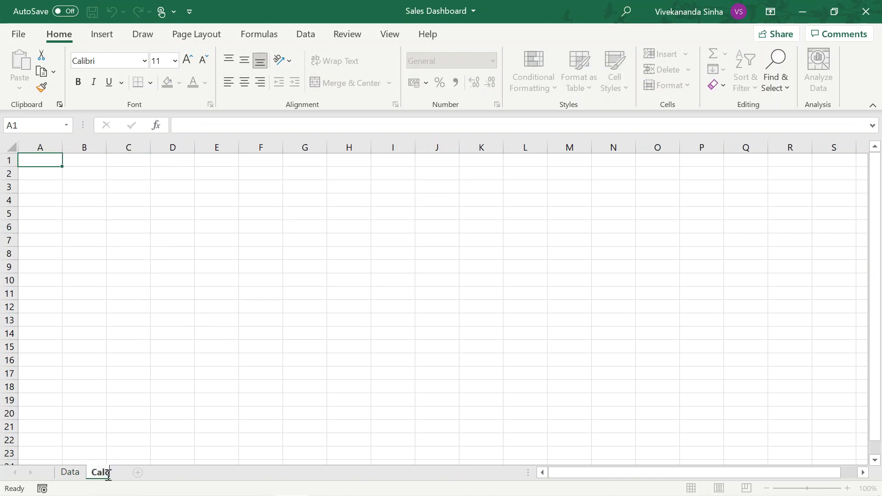
key(Return)
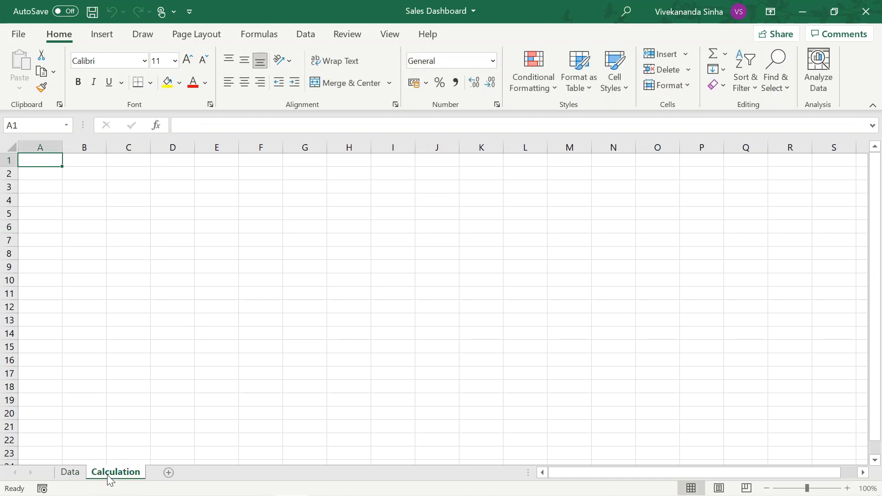
- Add another worksheet named Dashboard, and return to the Data sheet
click(169, 473)
double_click(168, 474)
text(Dashboard)
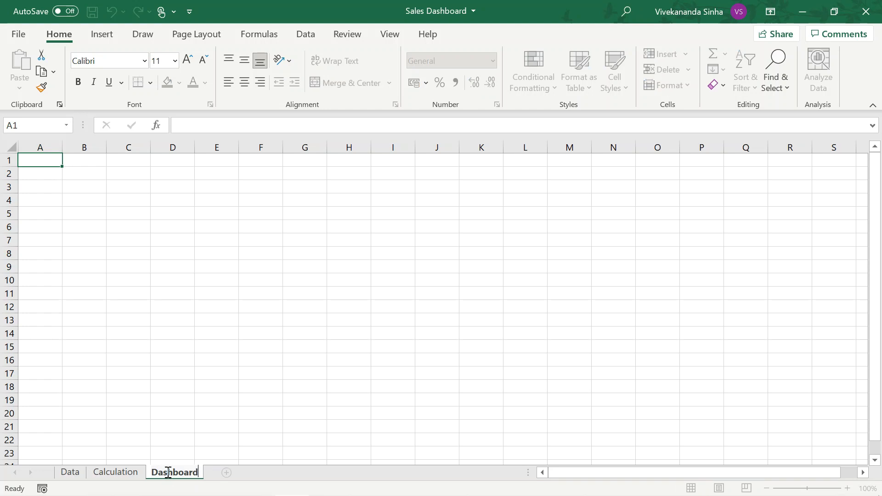
key(Return)
click(72, 473)
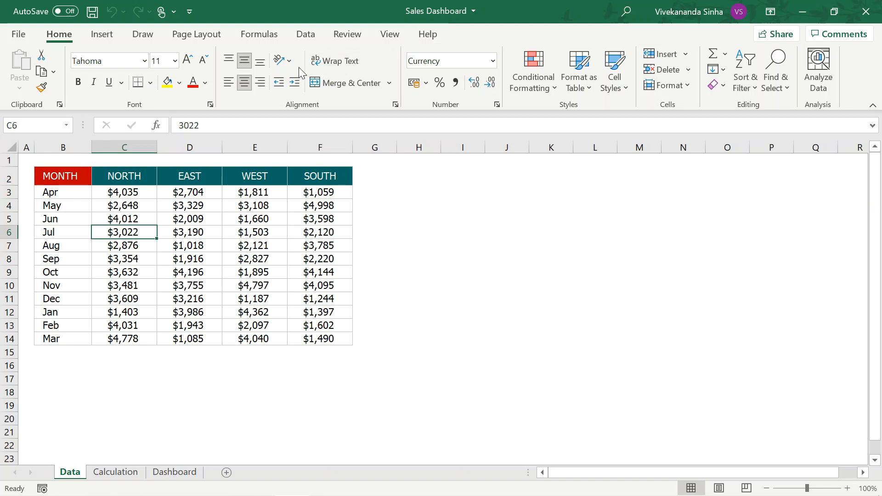
key(alt)
key(t)
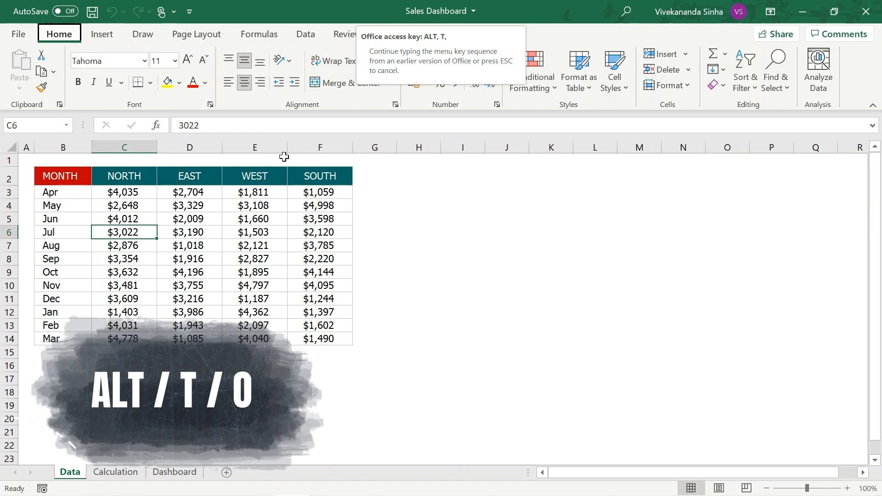
key(o)
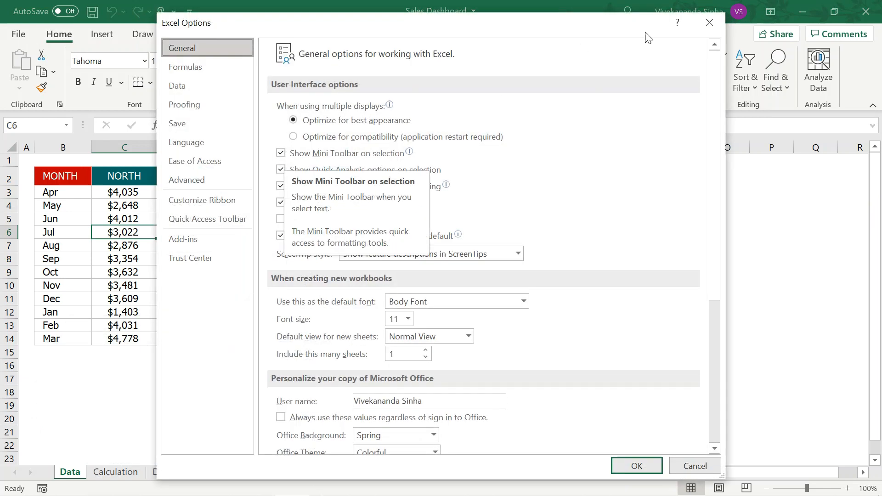
click(710, 23)
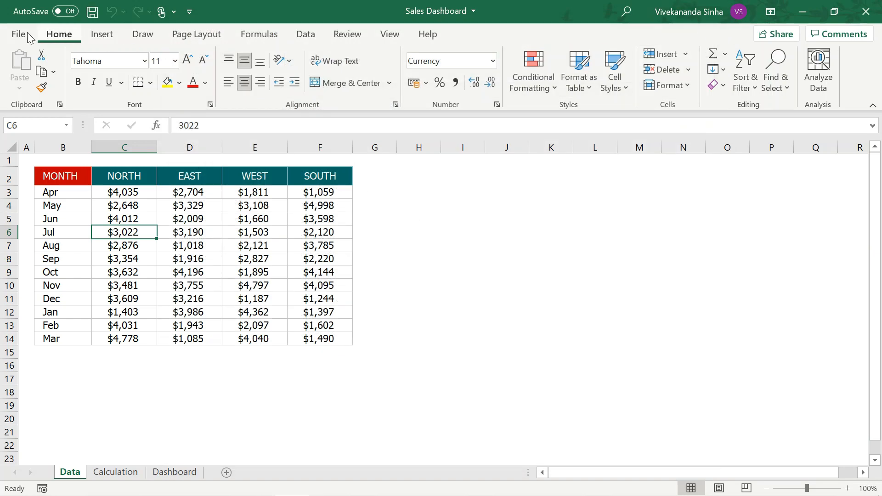
- Enable the Developer tab in the ribbon customization options and display its commands
click(19, 34)
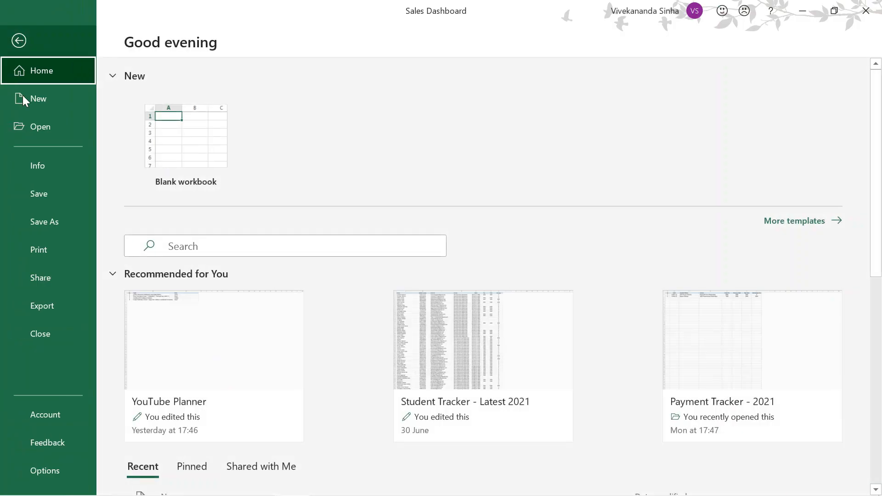
click(41, 463)
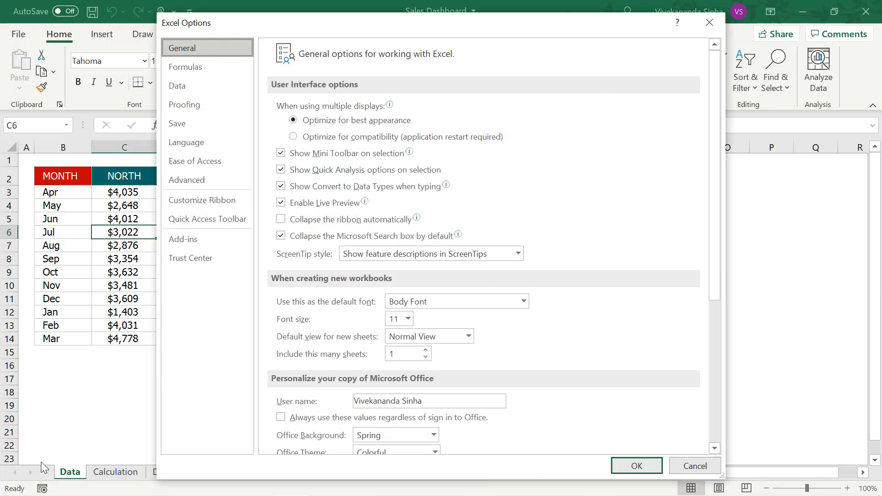
click(198, 201)
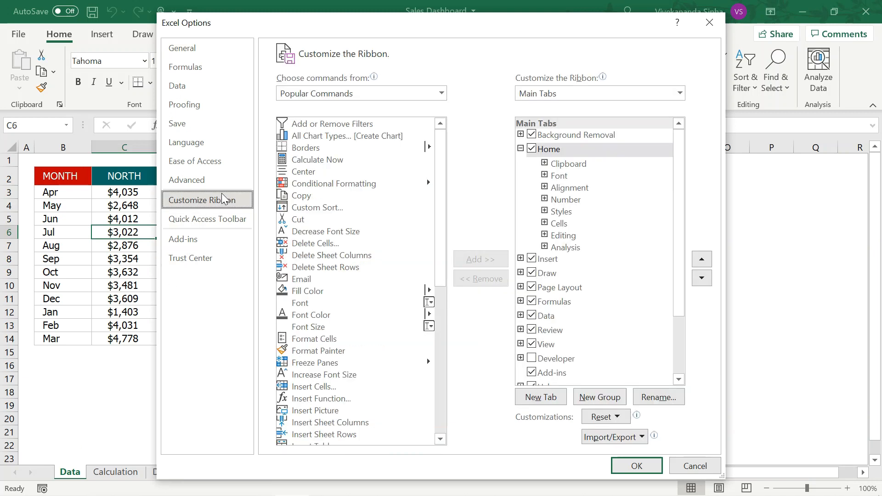
click(521, 148)
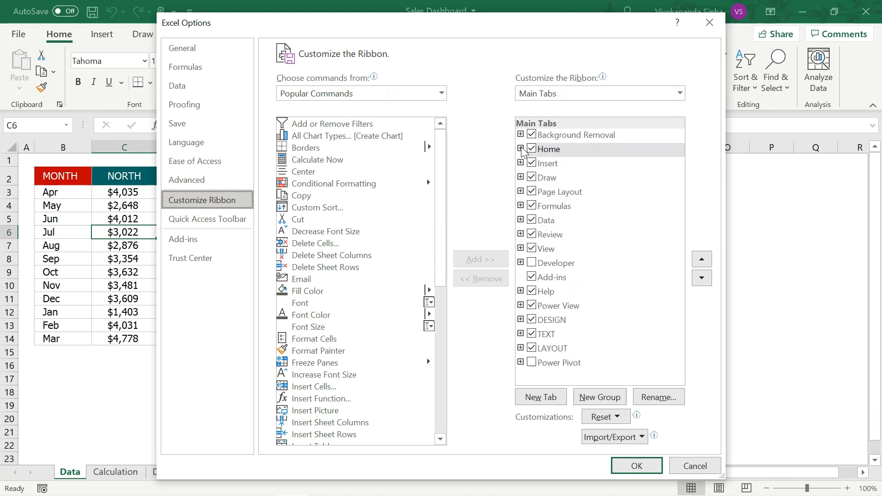
click(532, 264)
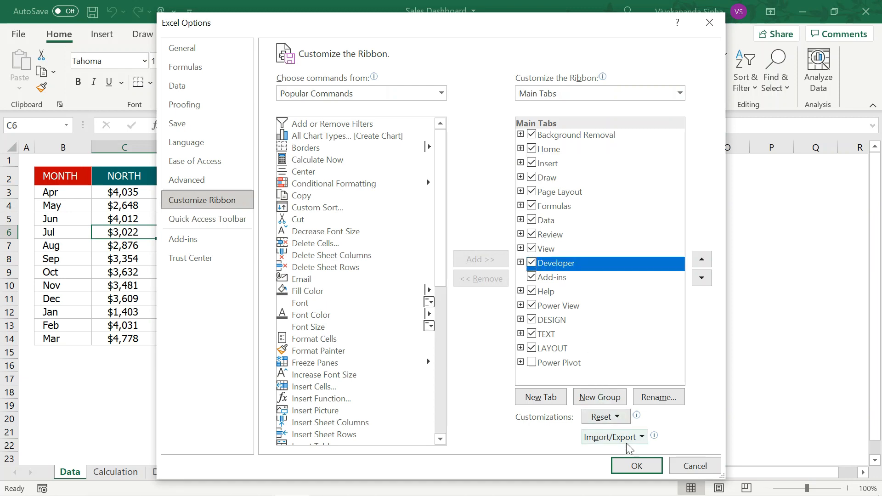
click(637, 466)
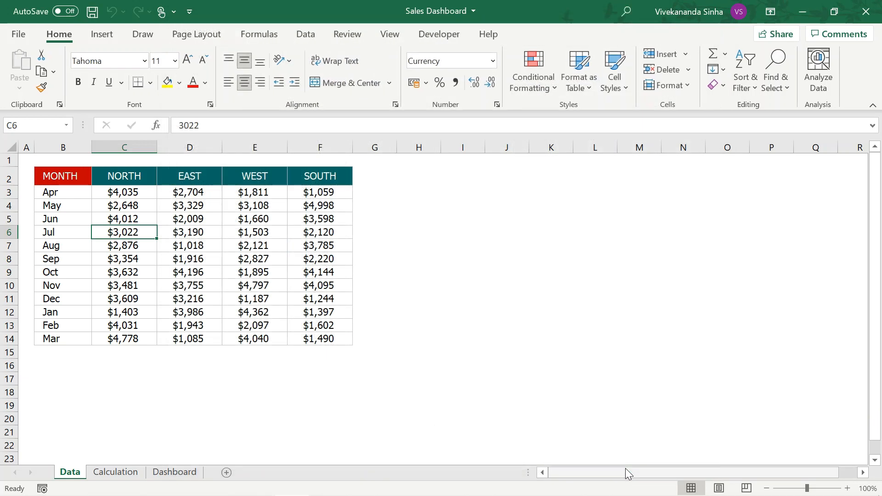
click(444, 37)
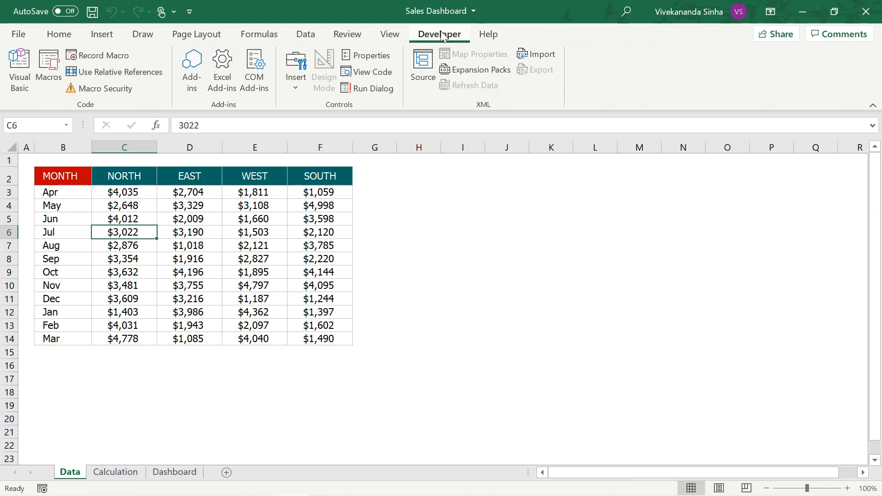
click(338, 41)
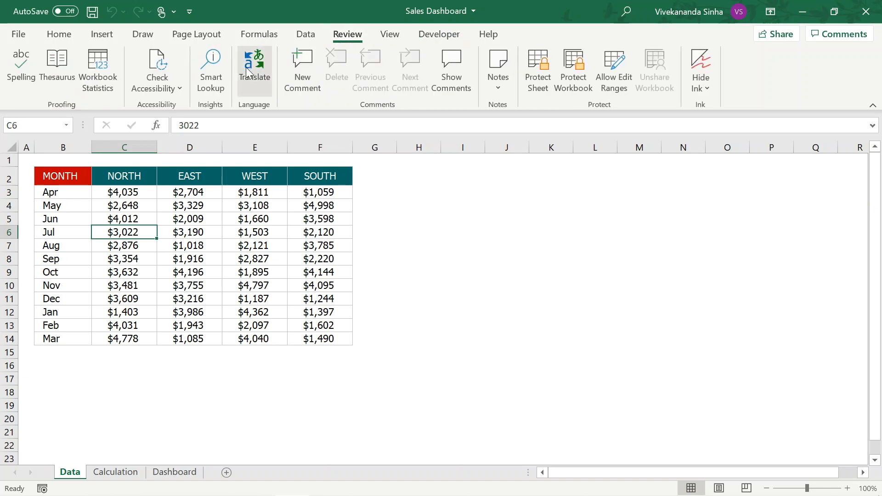
click(139, 36)
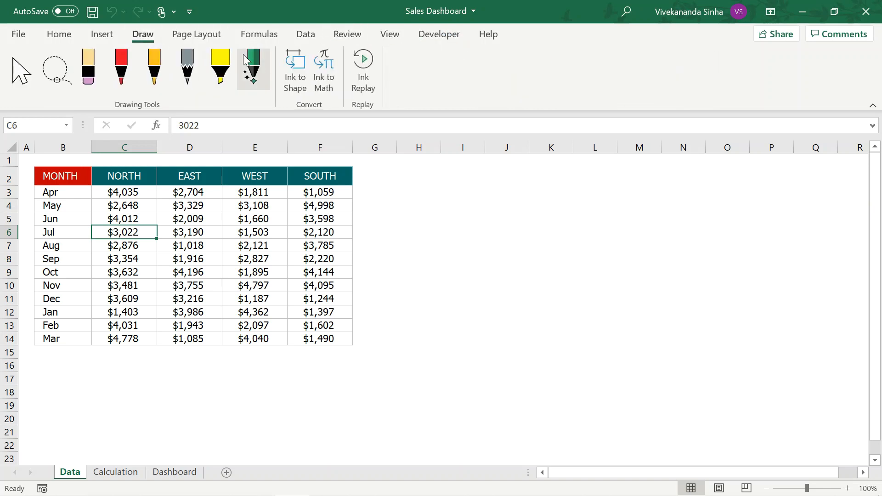
click(253, 35)
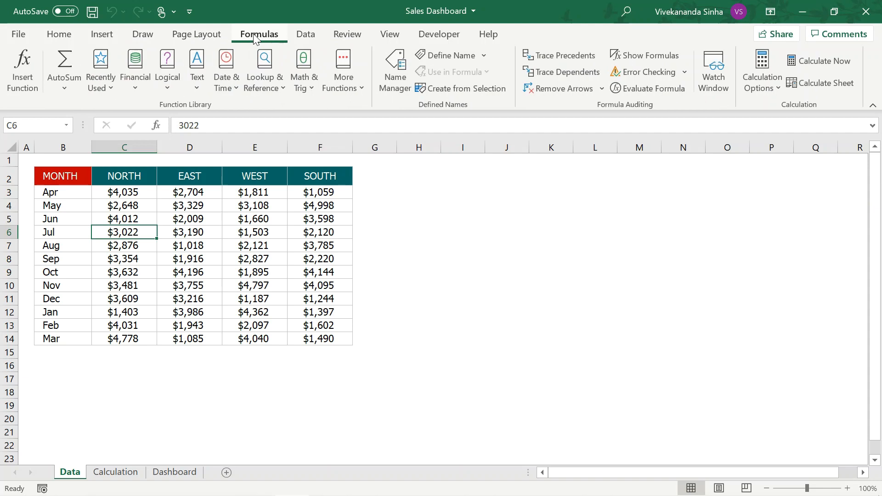
right_click(304, 61)
click(354, 94)
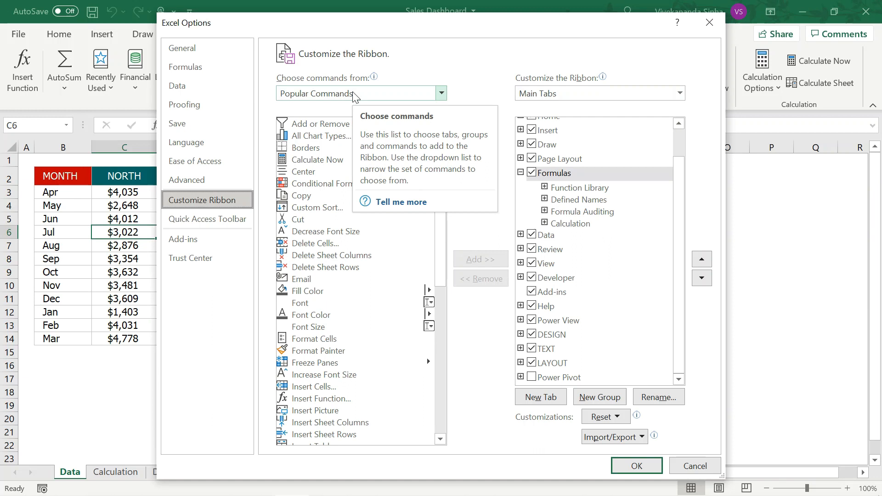
click(709, 23)
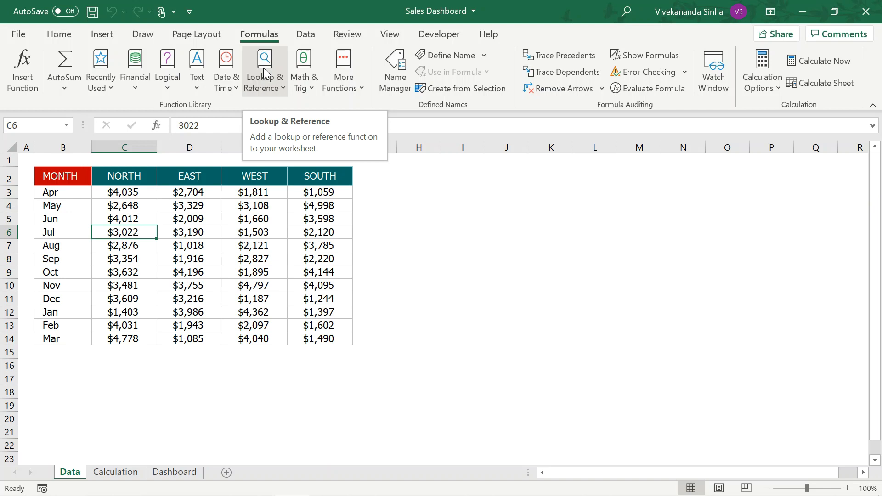
- Examine the form controls that can be inserted from the Developer commands, including the option button
click(432, 36)
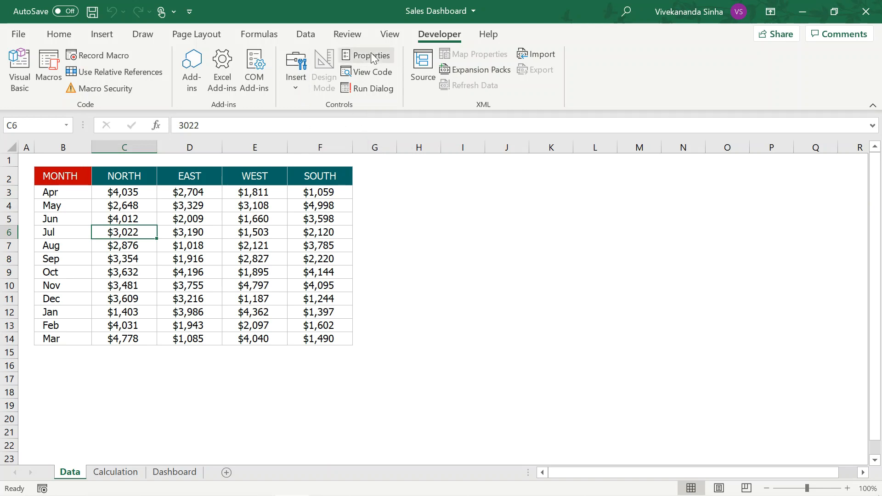
click(299, 87)
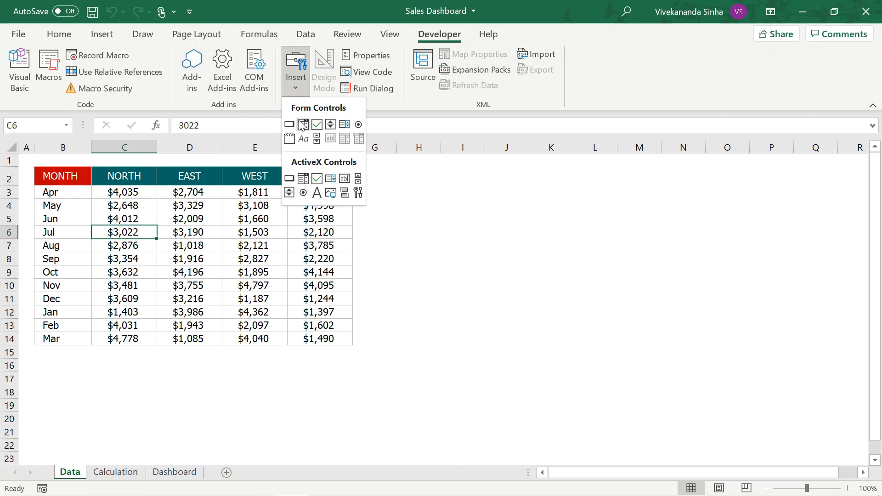
click(359, 125)
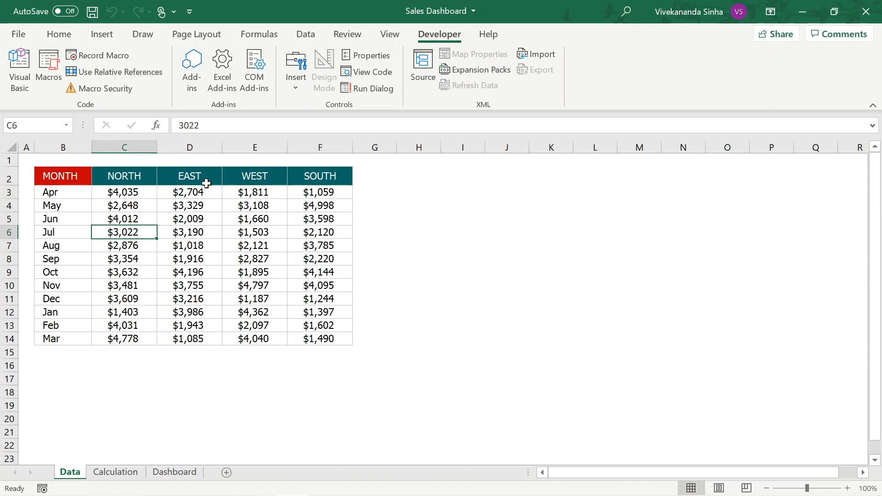
- Copy the MONTH and NORTH columns (B2:C14) from the Data sheet into the Calculation sheet, starting at cell A1
click(63, 179)
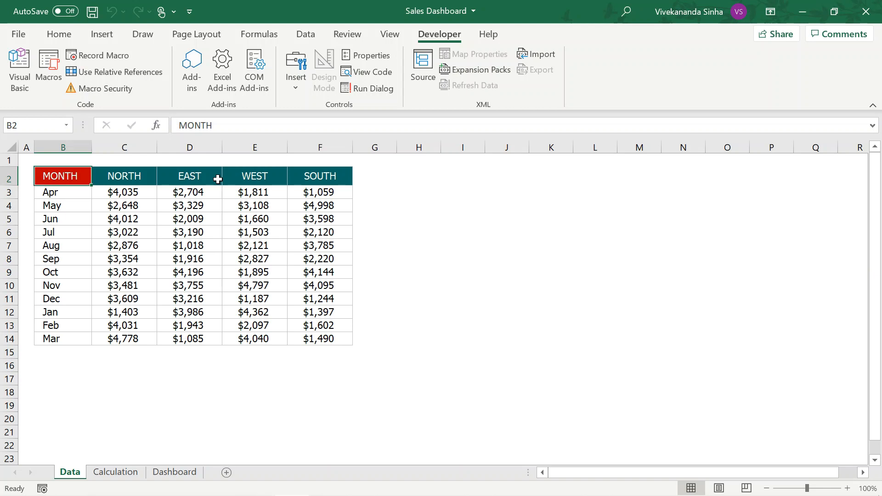
drag(59, 176, 121, 340)
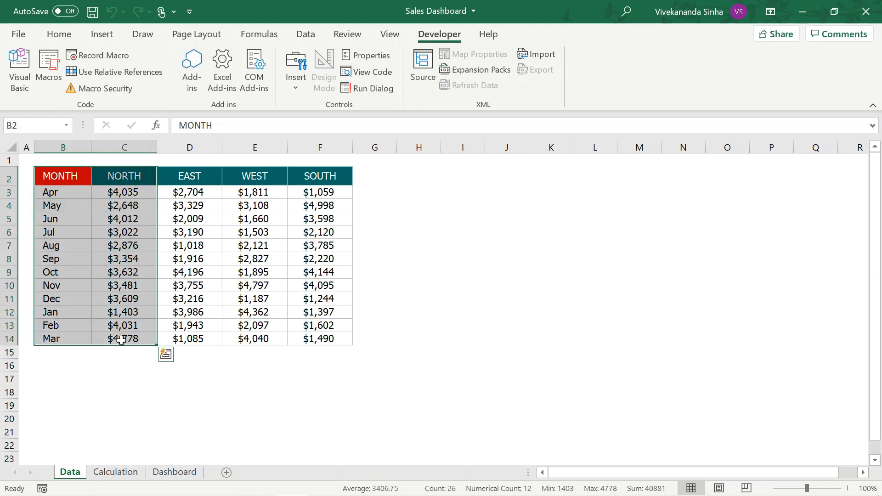
key(ctrl+c)
click(116, 471)
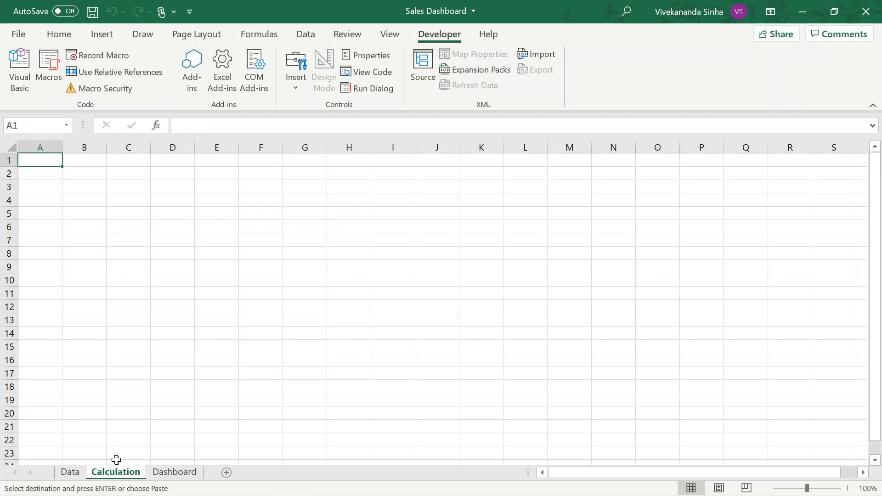
key(ctrl+v)
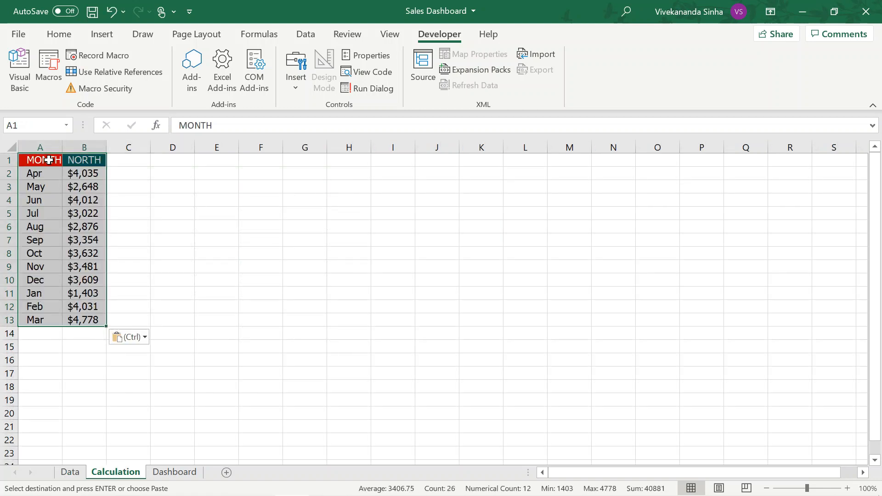
- Widen columns A and B of the Calculation sheet and select the first NORTH value in cell B2
drag(106, 147, 146, 147)
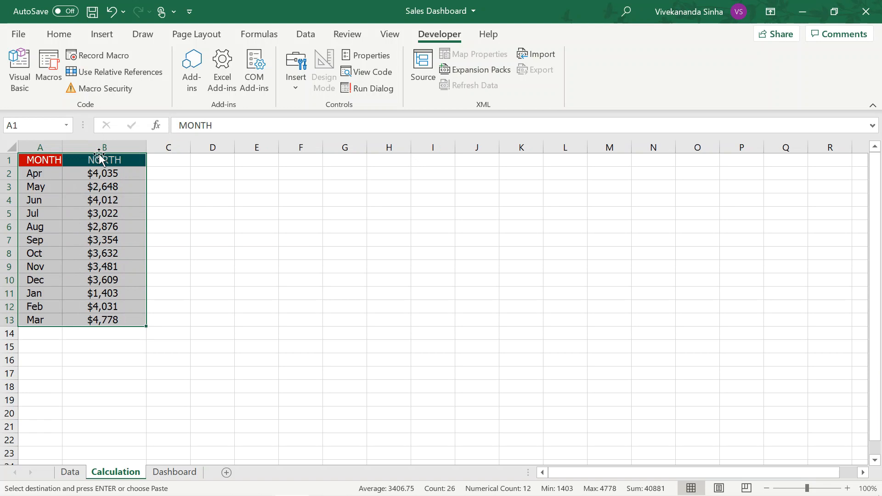
drag(62, 146, 97, 146)
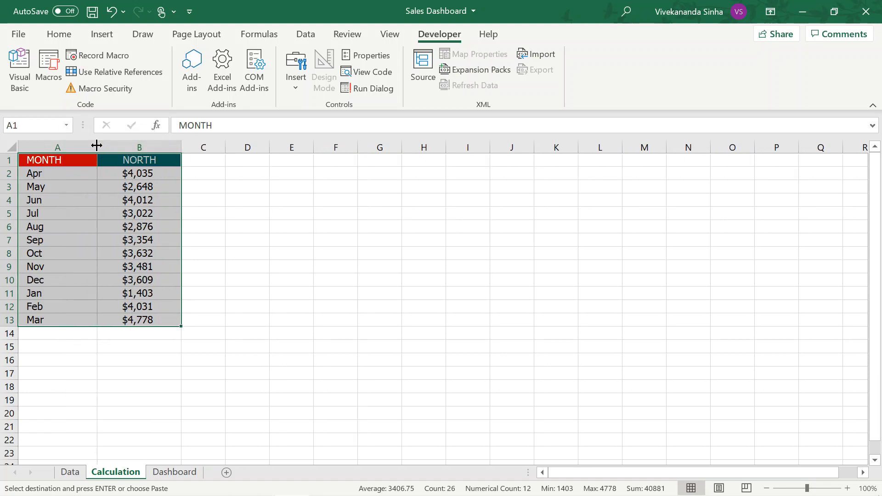
click(128, 172)
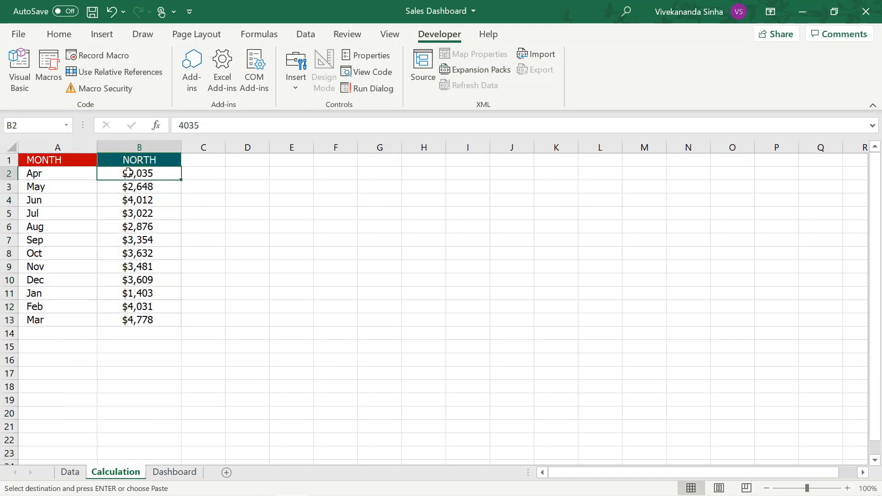
- Insert a basic 2-D line chart from A1:B13 on the Calculation sheet and place it beside the table
drag(71, 159, 147, 324)
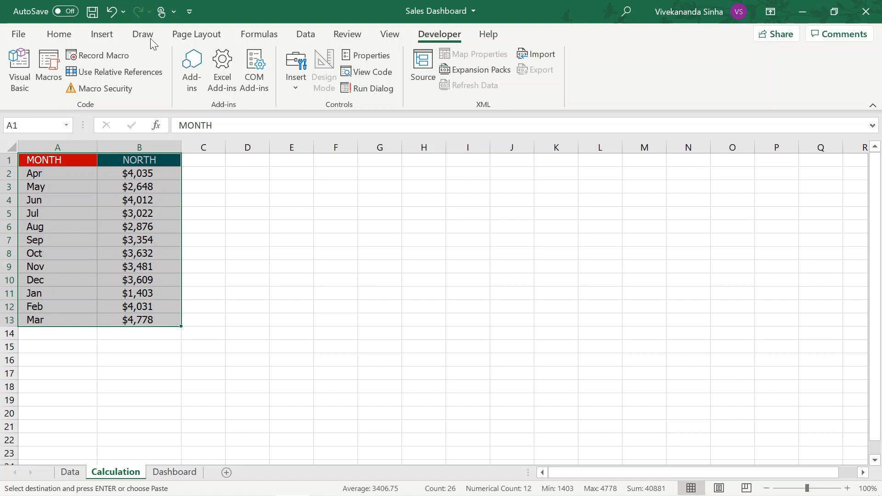
click(106, 33)
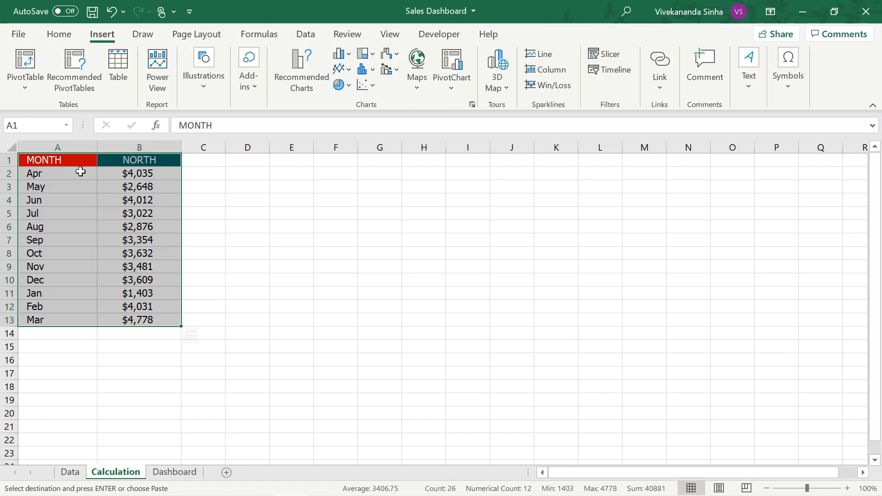
click(343, 69)
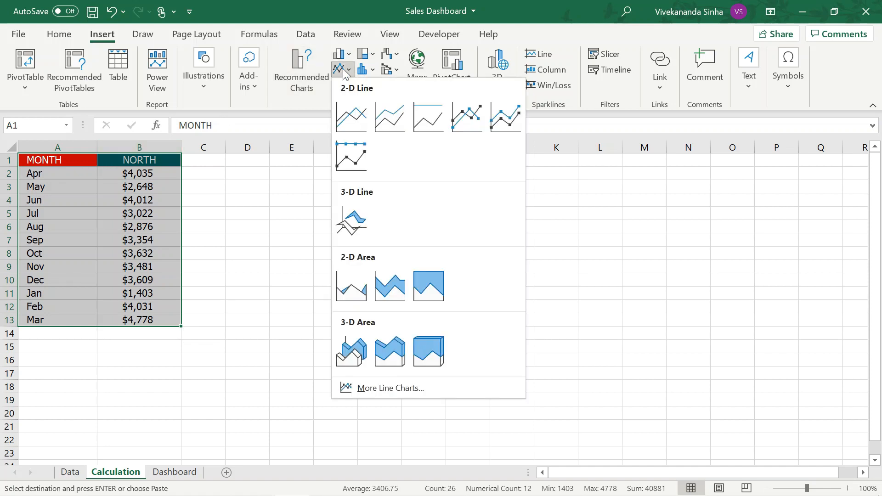
click(350, 117)
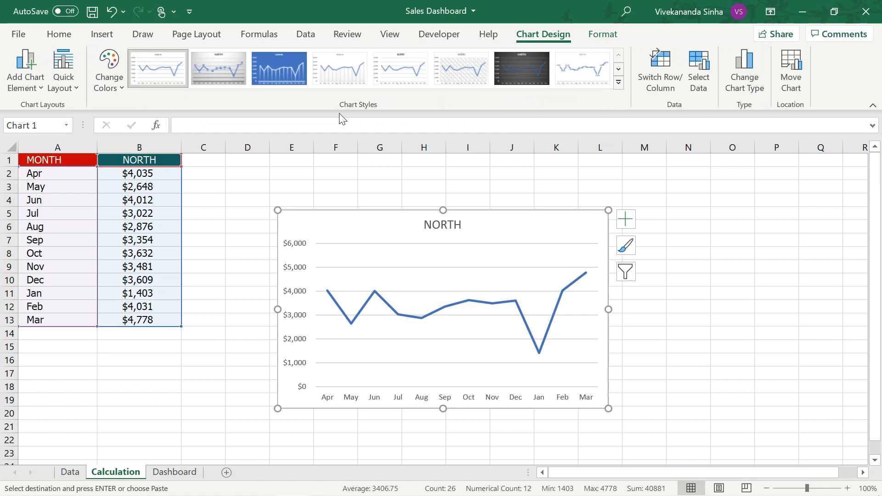
drag(397, 211, 361, 188)
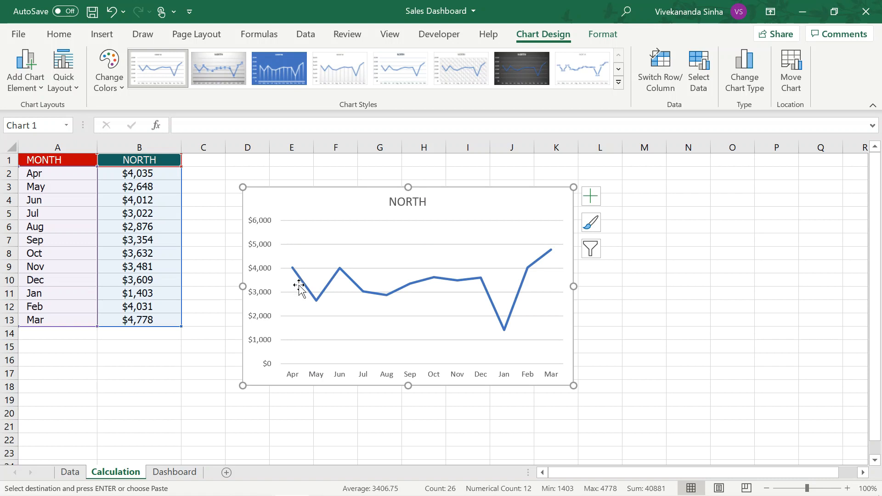
- Format the NORTH line series as a smoothed line with an arrowhead at its March end
mouse_move(388, 294)
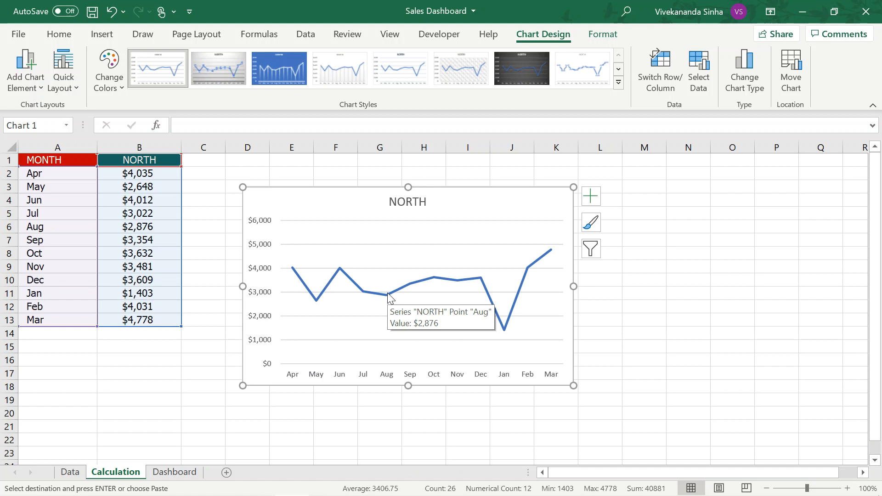
click(398, 292)
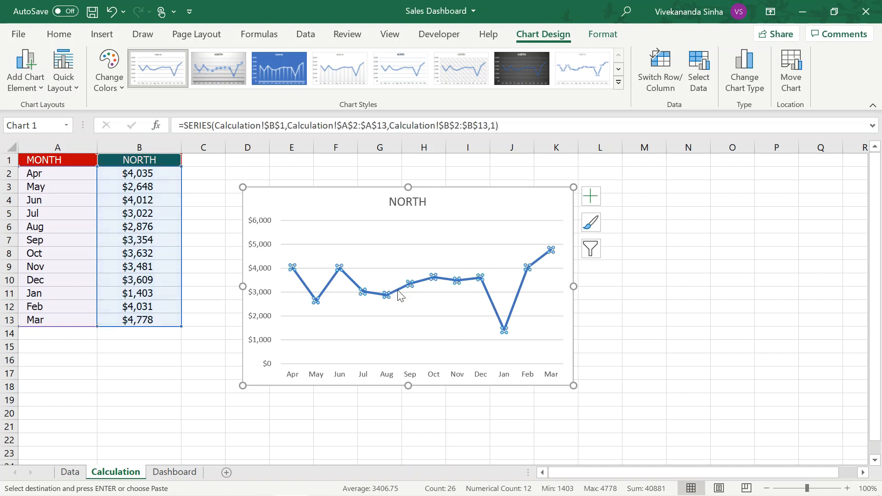
key(ctrl+1)
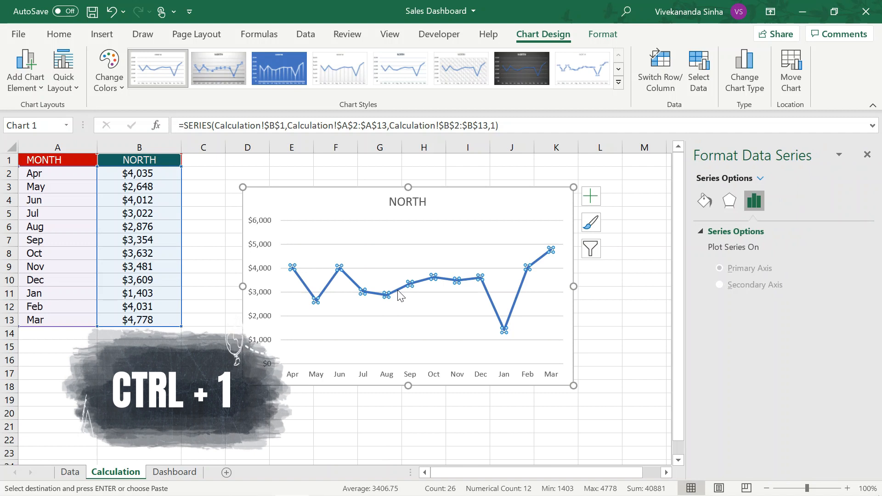
click(704, 202)
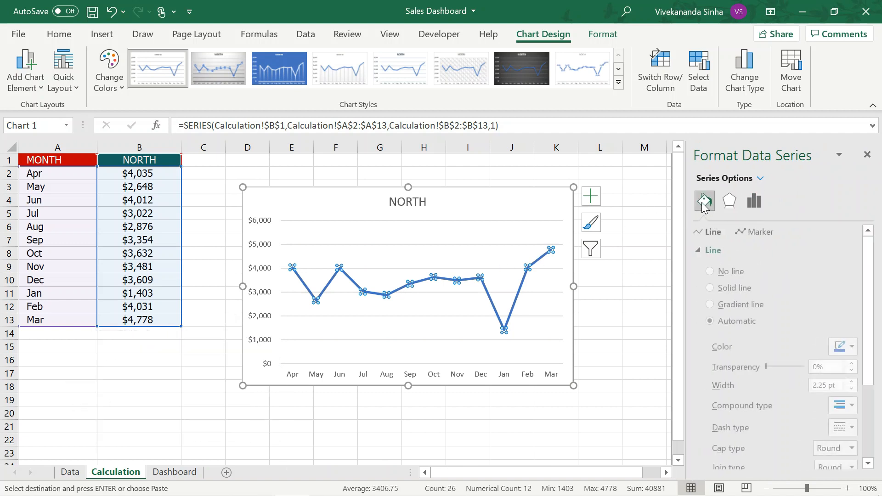
scroll(737, 304, down, 3)
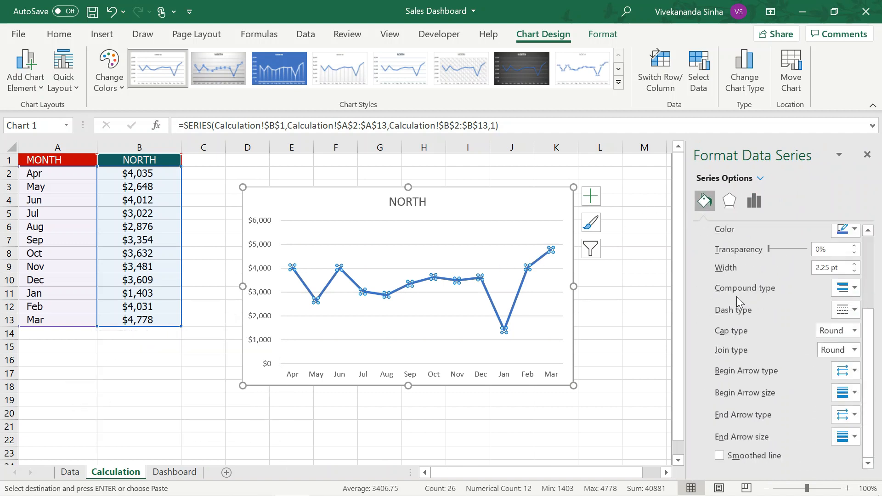
click(720, 456)
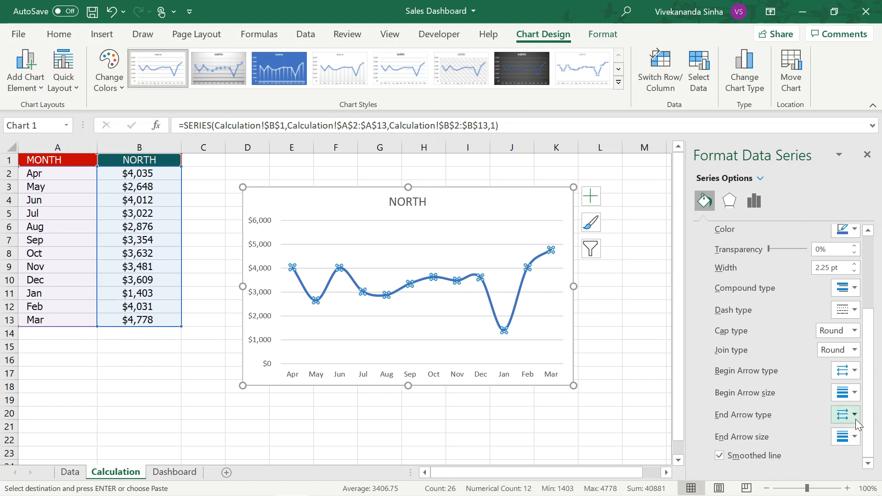
click(839, 420)
click(824, 462)
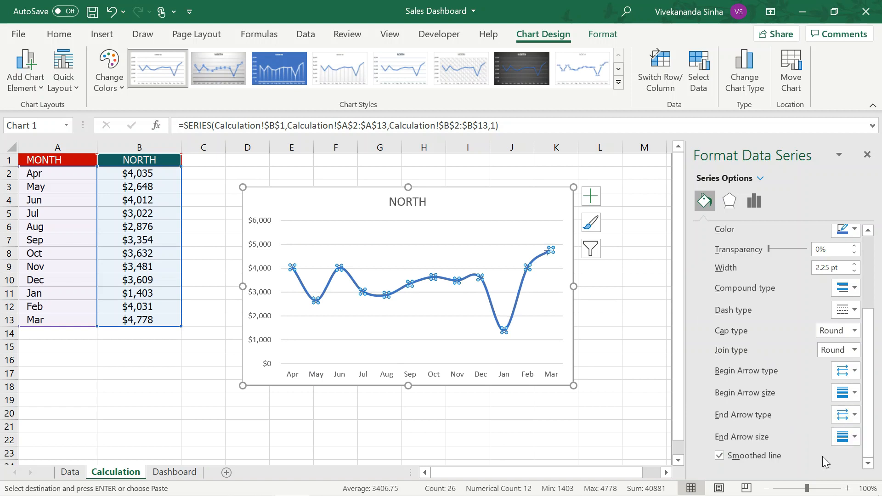
- Set the NORTH line's width to 3.25 pt and close the series formatting options
click(855, 266)
click(855, 265)
click(855, 265)
click(855, 265)
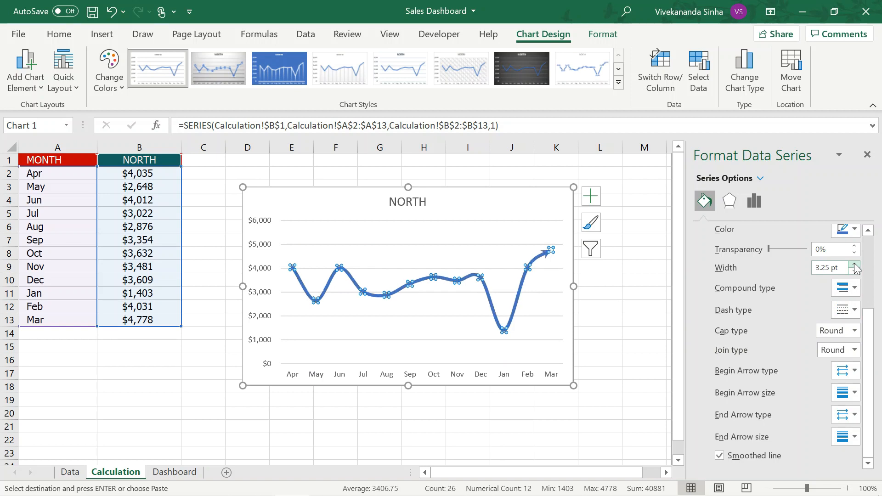
click(869, 155)
click(694, 237)
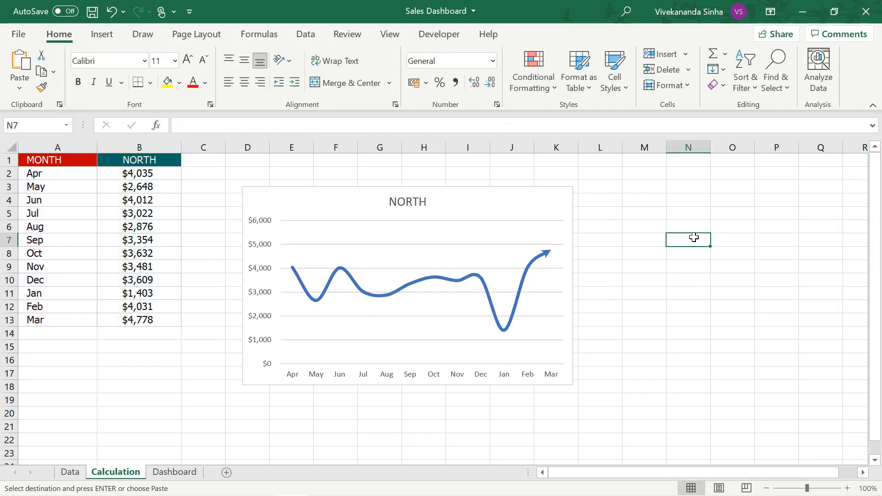
- Add primary major vertical gridlines to the NORTH chart
click(508, 186)
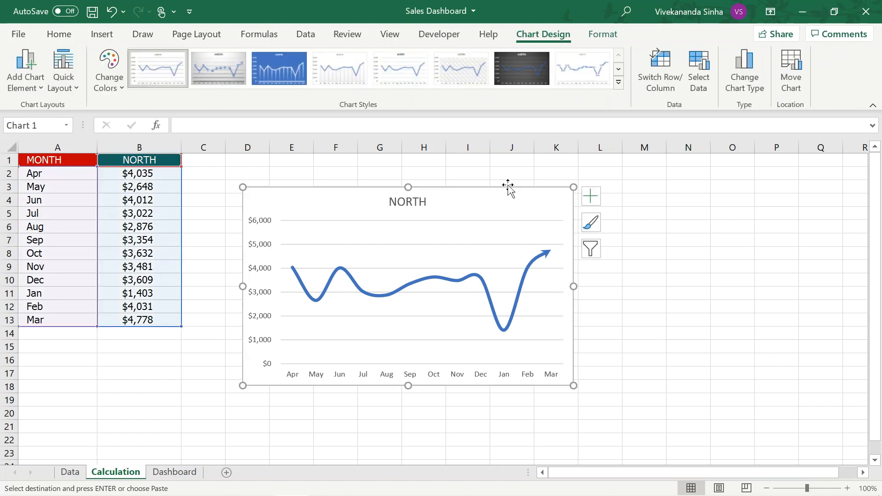
click(591, 196)
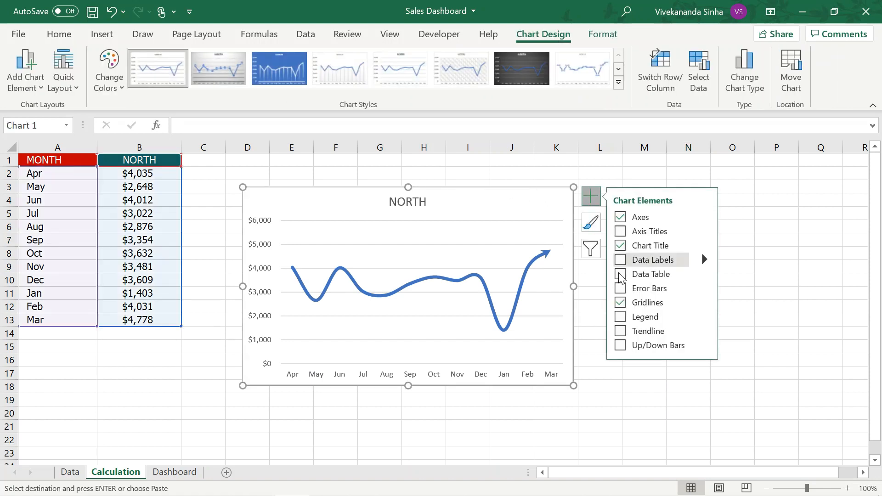
click(704, 302)
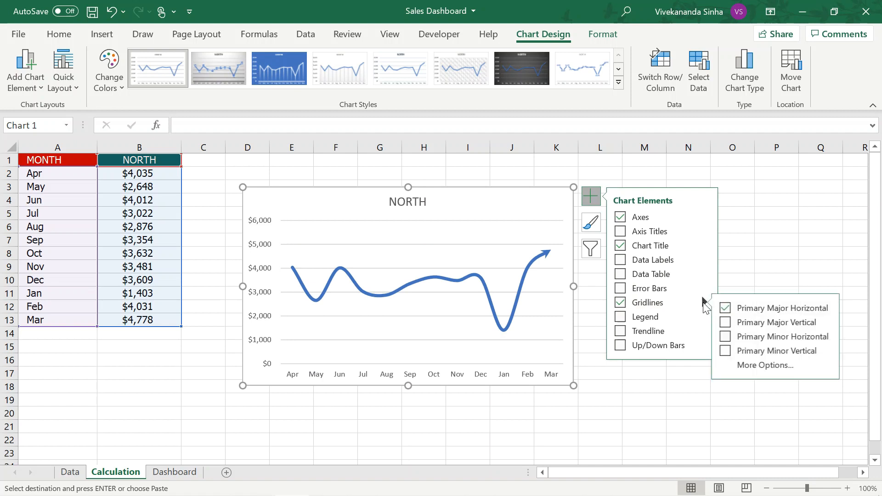
click(729, 322)
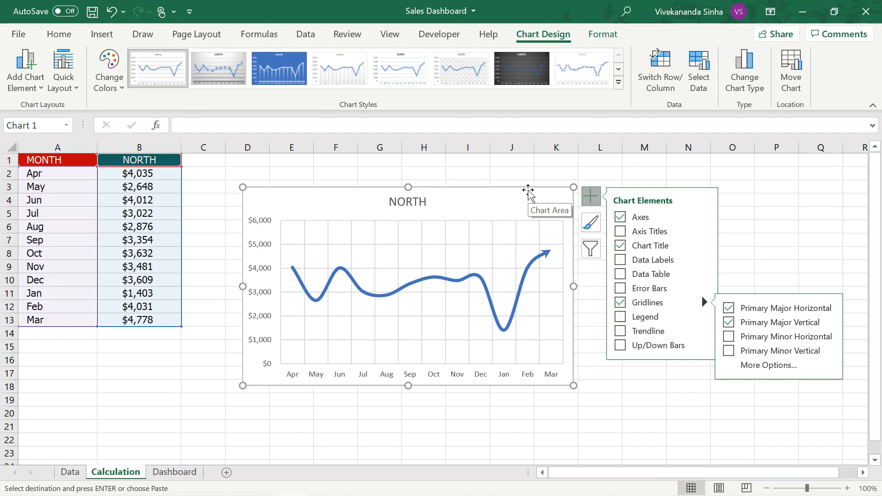
- Apply an outer shadow falling below the chart area of the NORTH chart
click(598, 38)
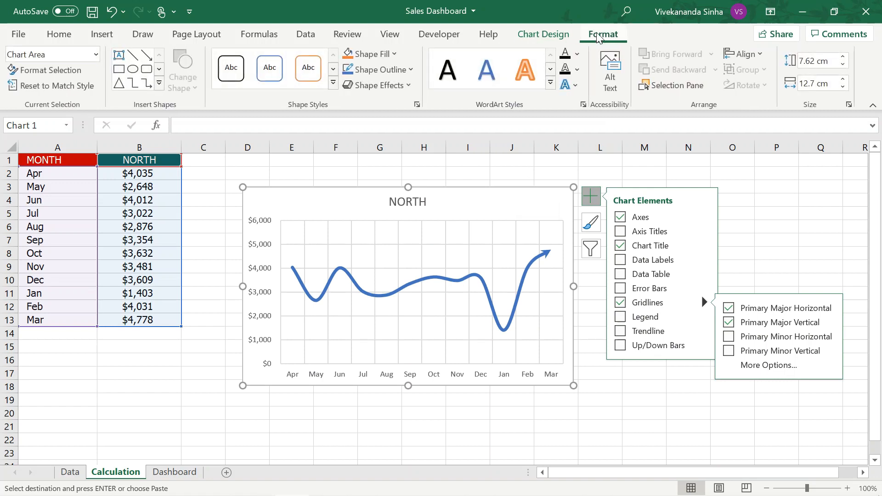
click(400, 85)
mouse_move(393, 147)
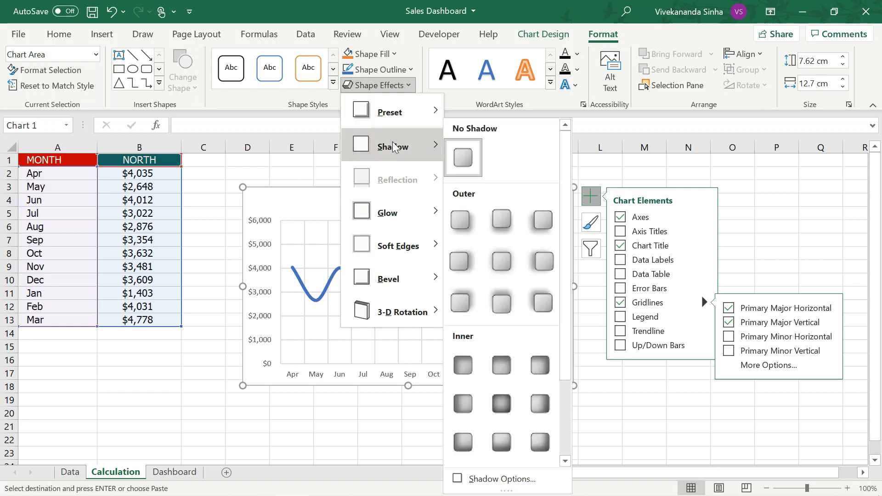
click(503, 218)
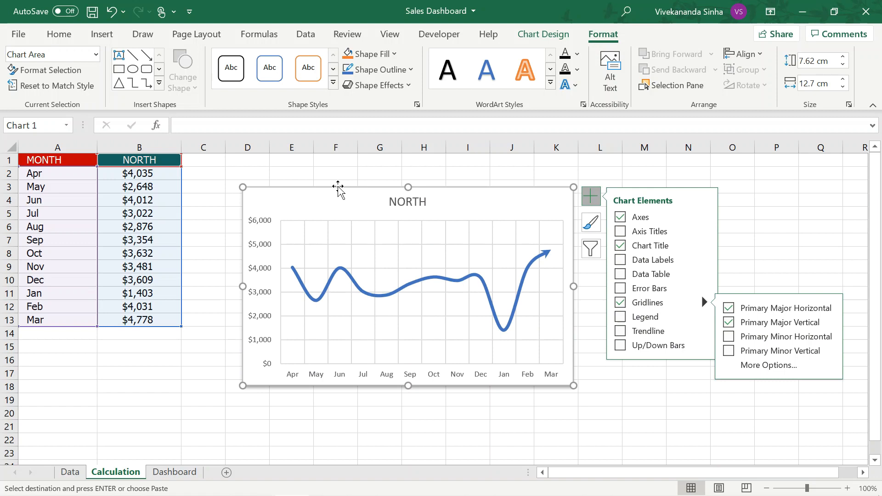
click(209, 238)
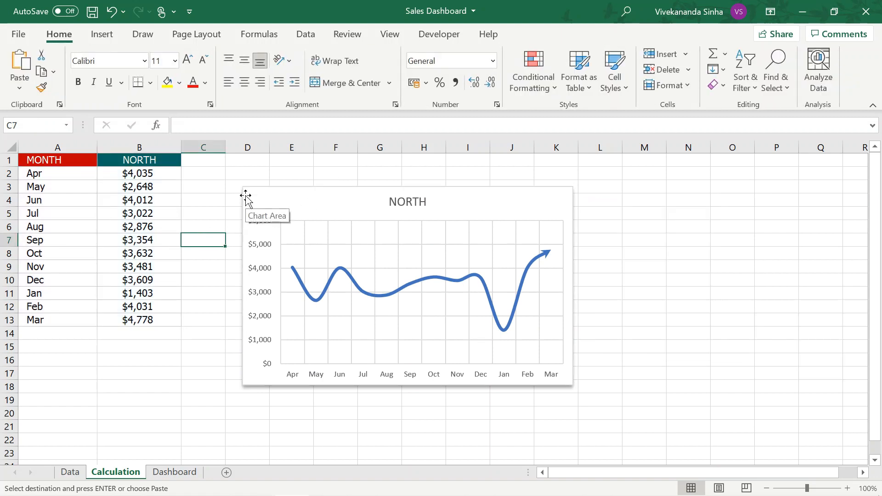
- Give the NORTH chart's border rounded corners in the chart area formatting and close the formatting options
click(262, 193)
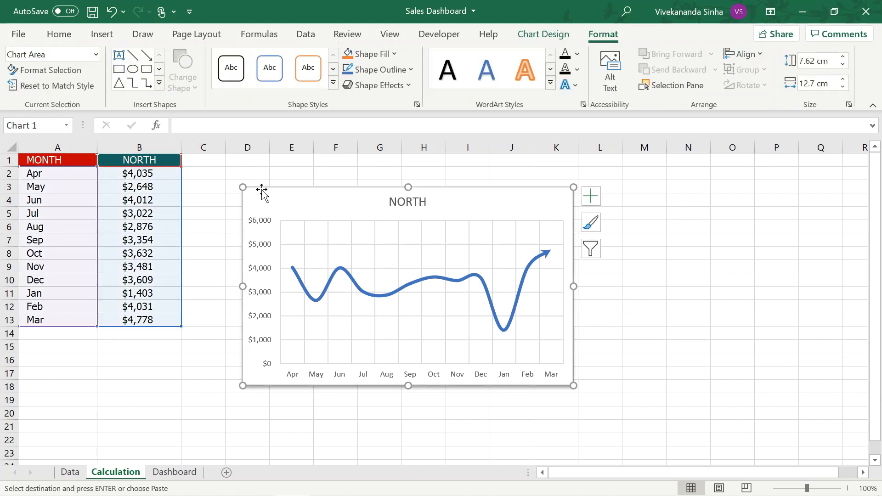
double_click(262, 193)
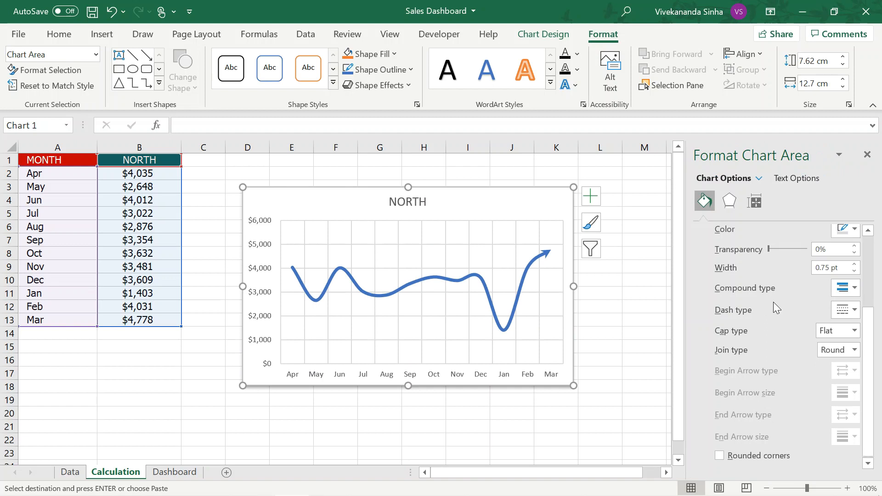
click(720, 456)
click(868, 155)
click(733, 238)
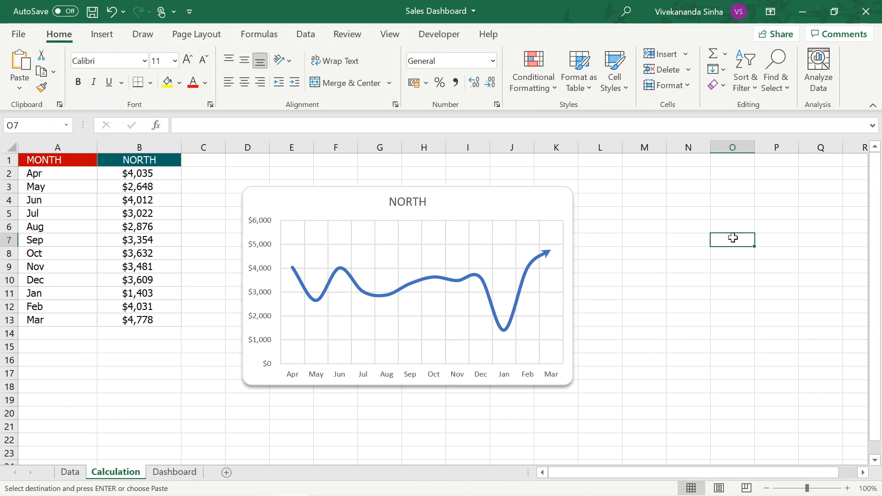
- Move the NORTH chart from the Calculation sheet to the Dashboard sheet as an embedded object
click(369, 189)
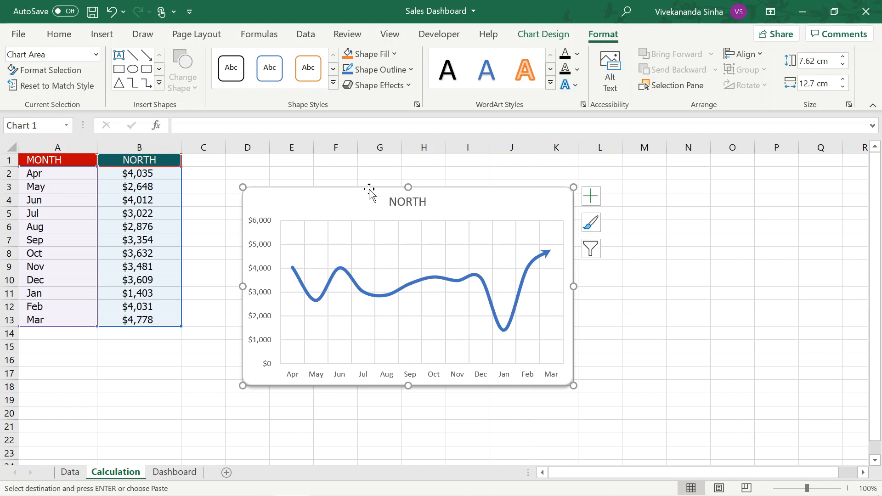
right_click(370, 192)
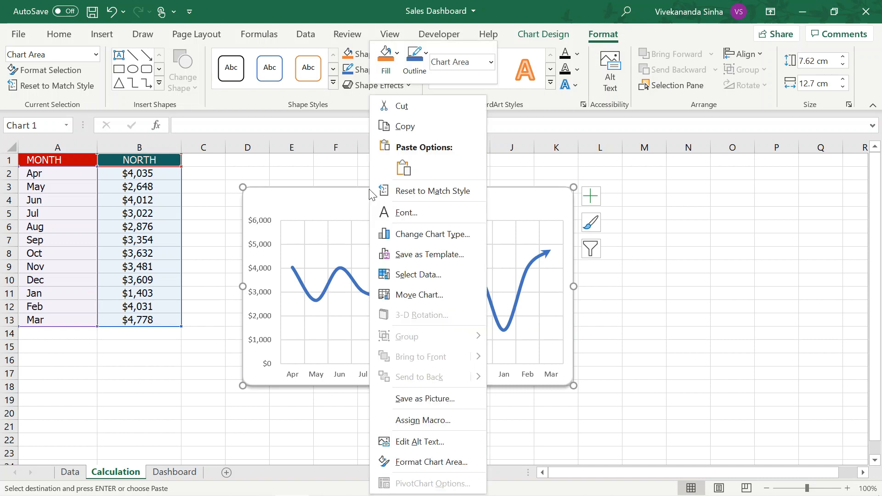
click(417, 293)
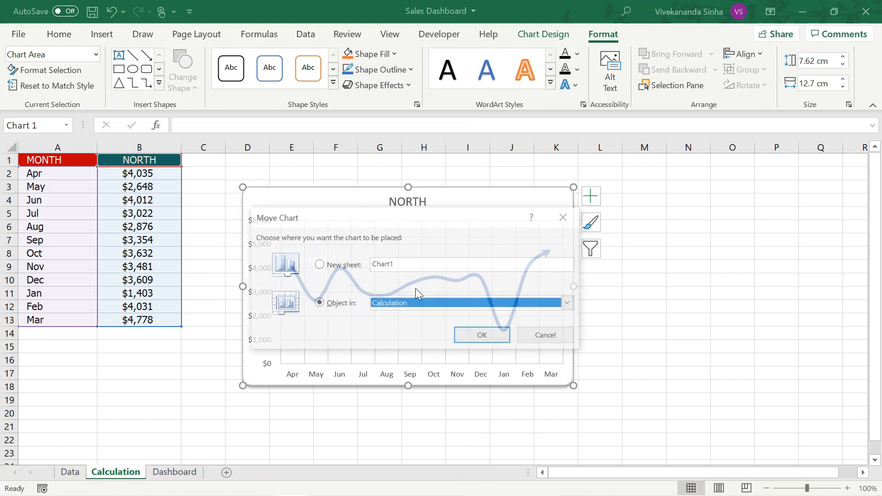
click(400, 301)
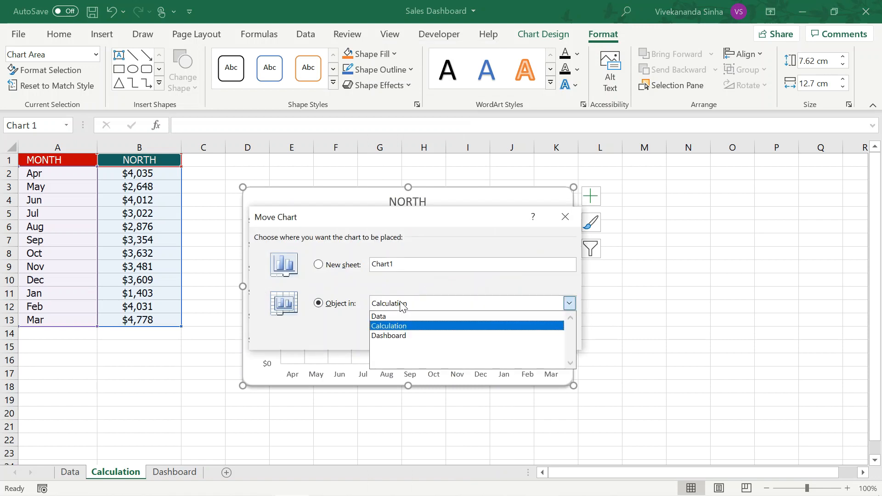
click(388, 335)
click(468, 336)
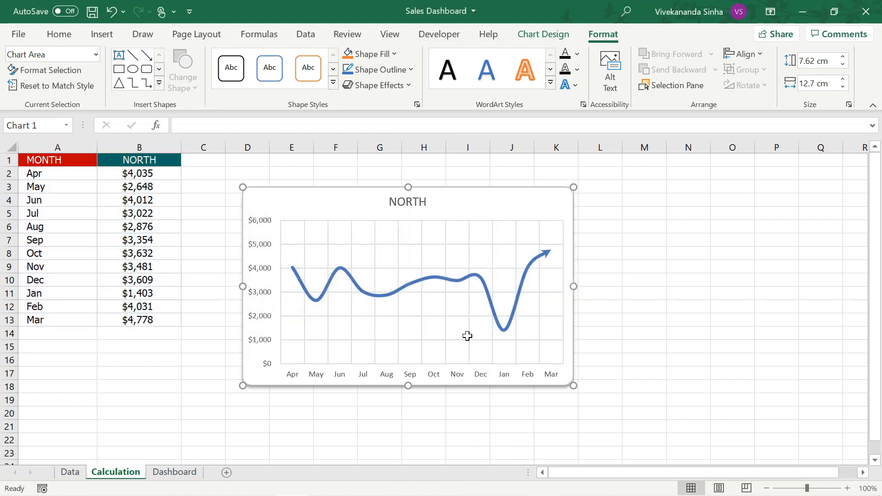
click(636, 308)
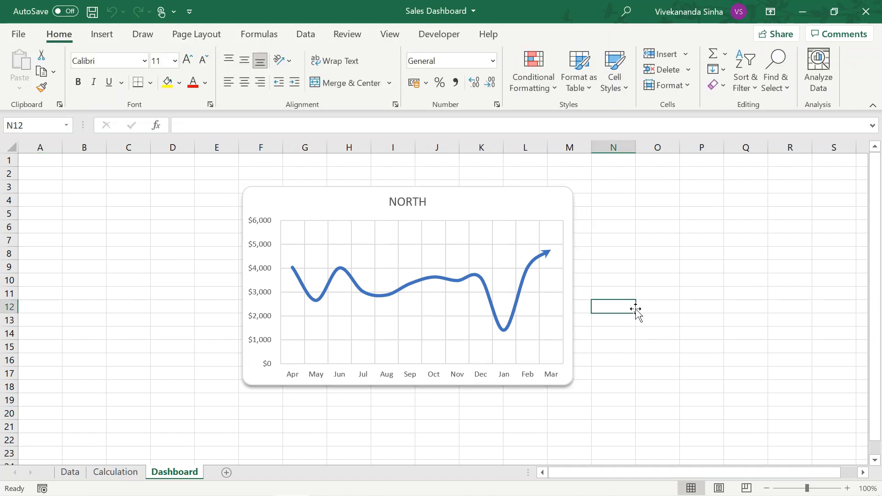
- Hide the gridlines and headings on the Dashboard sheet and move the chart closer to the sheet's upper-left corner
click(385, 36)
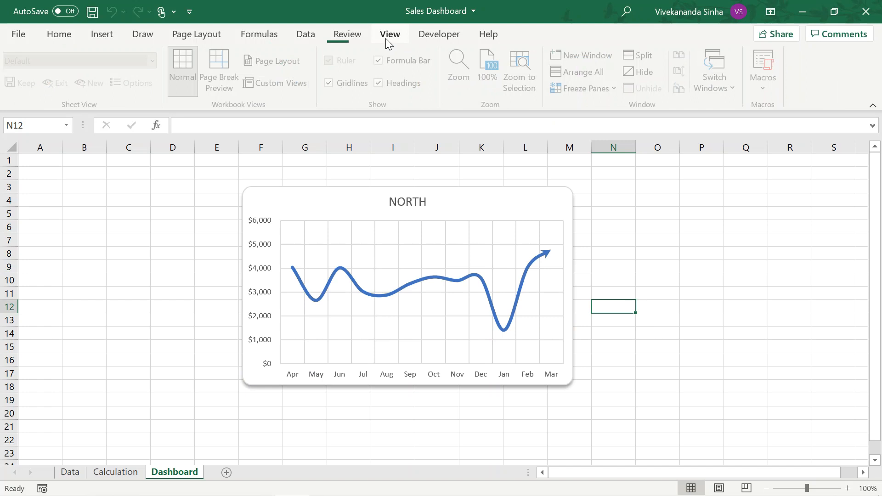
click(353, 85)
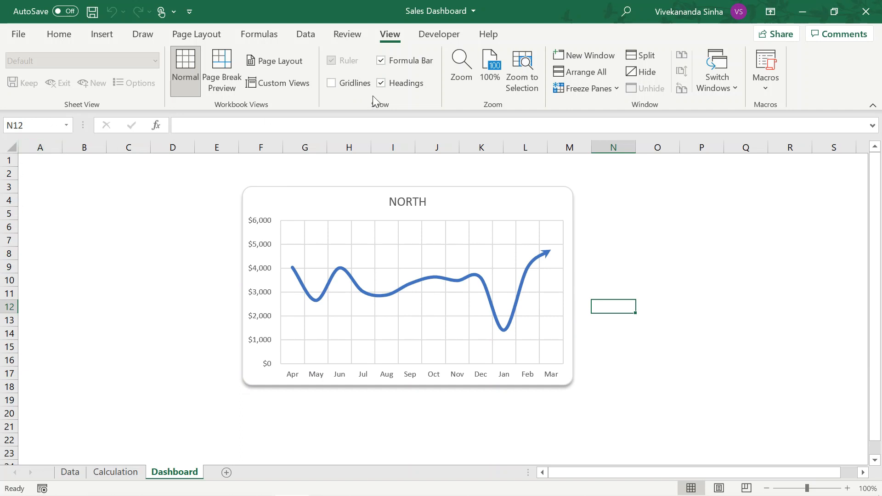
click(398, 87)
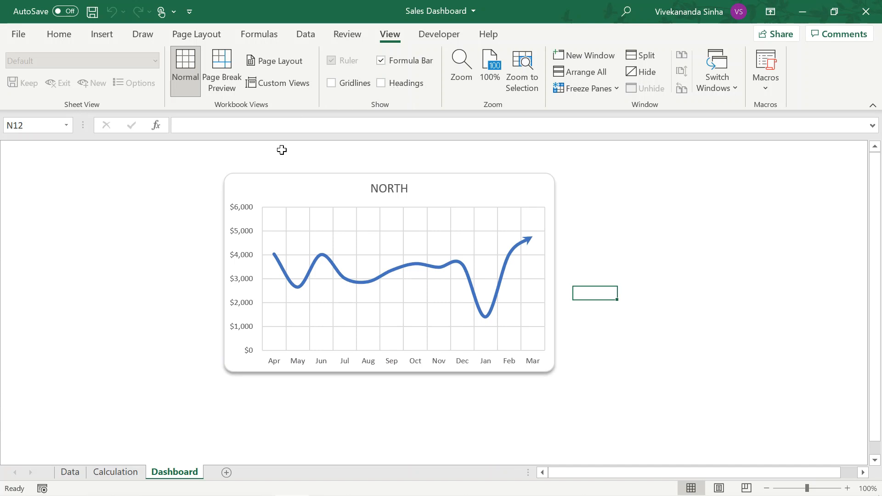
drag(280, 179, 186, 164)
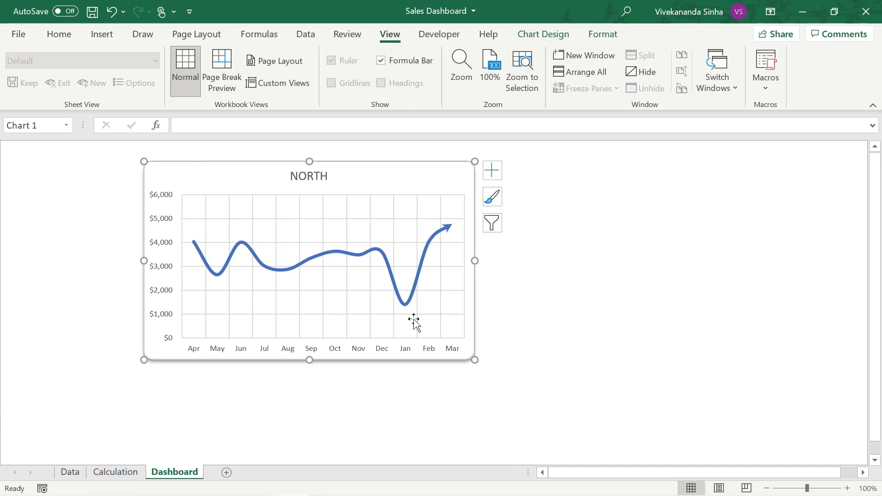
- Enlarge the NORTH chart on the Dashboard sheet towards its lower-right corner and deselect it
drag(474, 359, 538, 409)
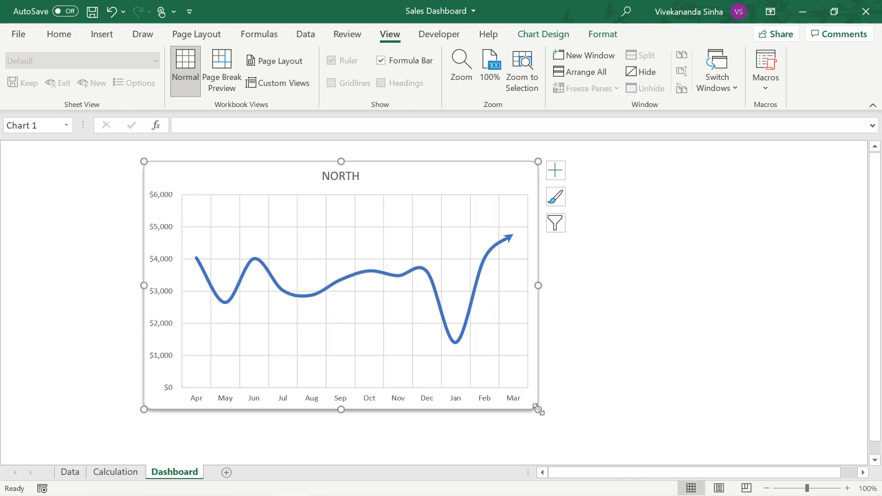
click(647, 272)
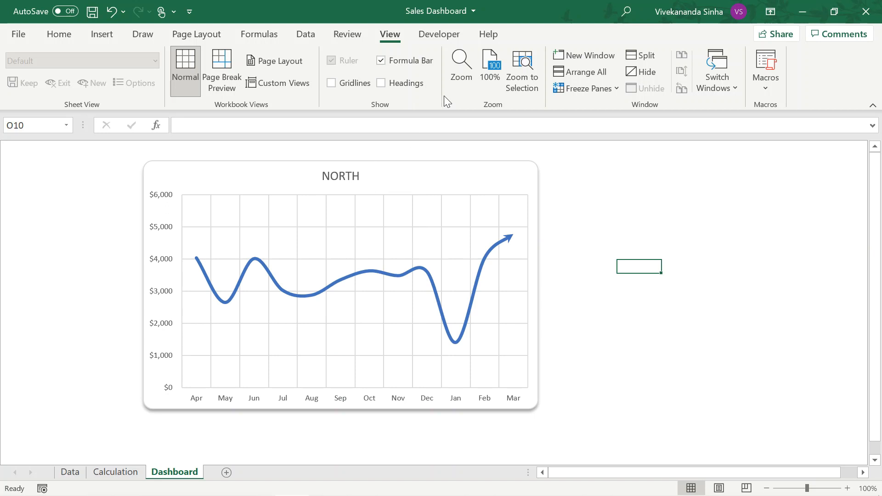
- Insert an option button form control in the empty area beside the NORTH chart and enlarge its frame
click(440, 35)
key(Up)
key(Up)
click(296, 88)
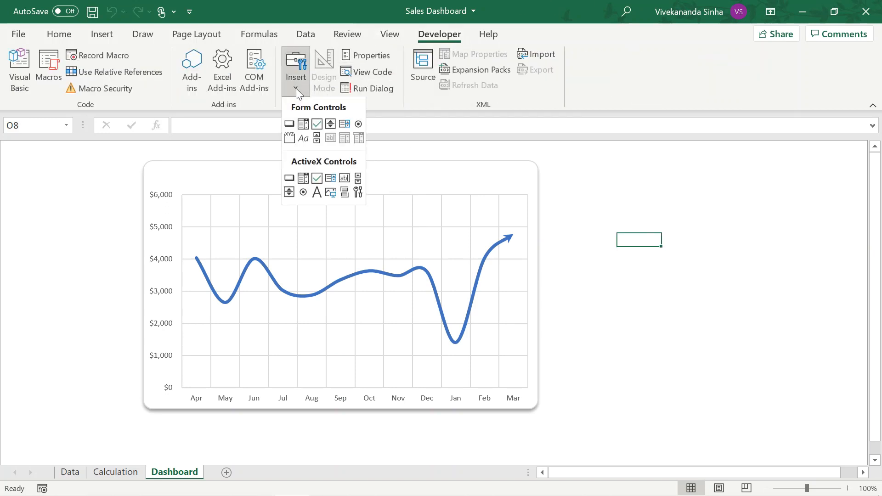
click(359, 125)
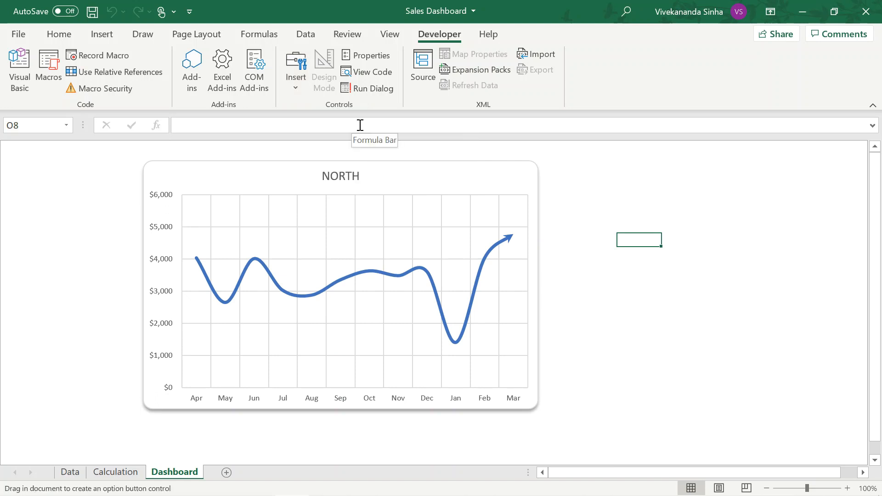
click(596, 188)
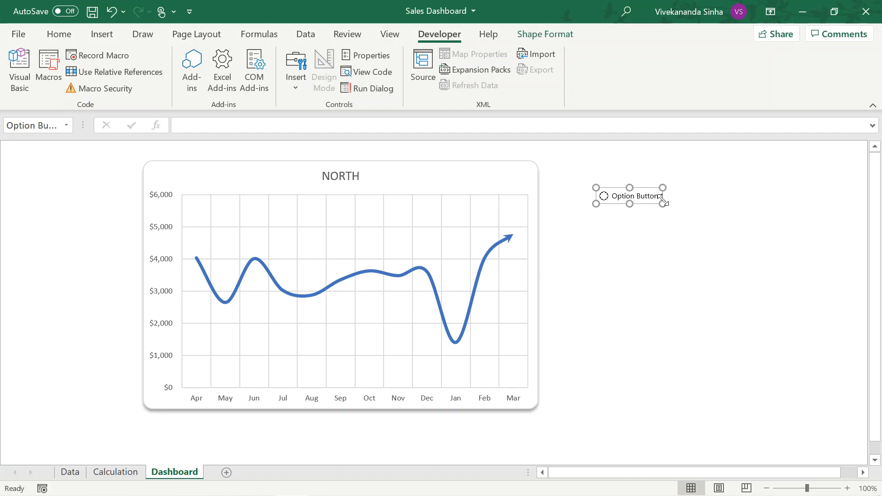
drag(663, 204, 698, 216)
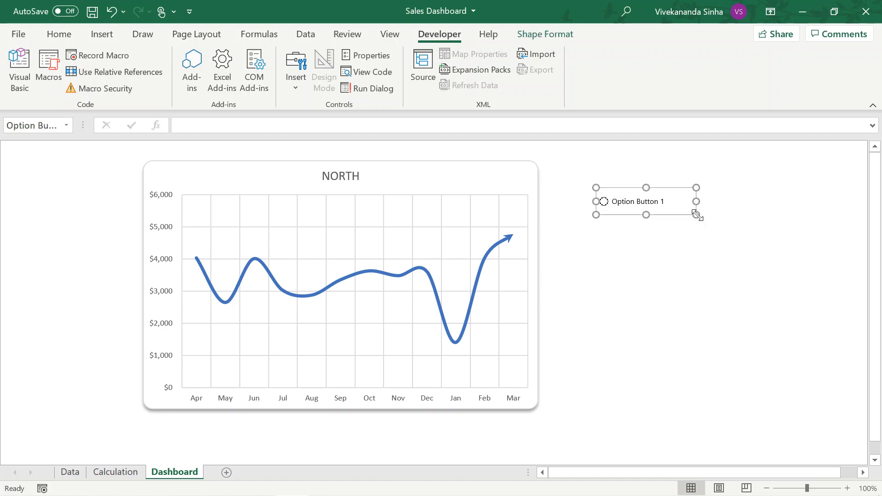
- Replace the option button's default label with NORTH
click(612, 201)
key(Delete)
key(Delete)
key(Delete)
key(Delete)
key(Delete)
key(Delete)
key(Delete)
key(Delete)
key(Delete)
key(Delete)
key(Delete)
key(Delete)
key(Delete)
key(Delete)
key(Delete)
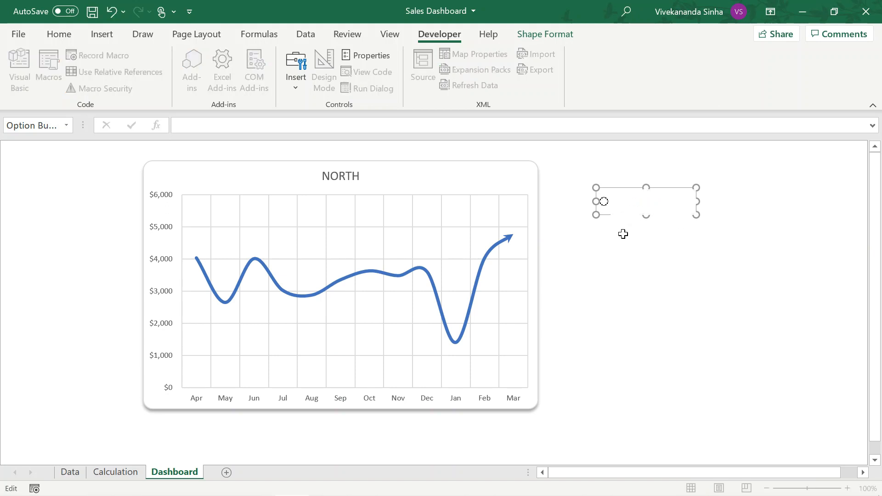
text(NORTH)
click(651, 242)
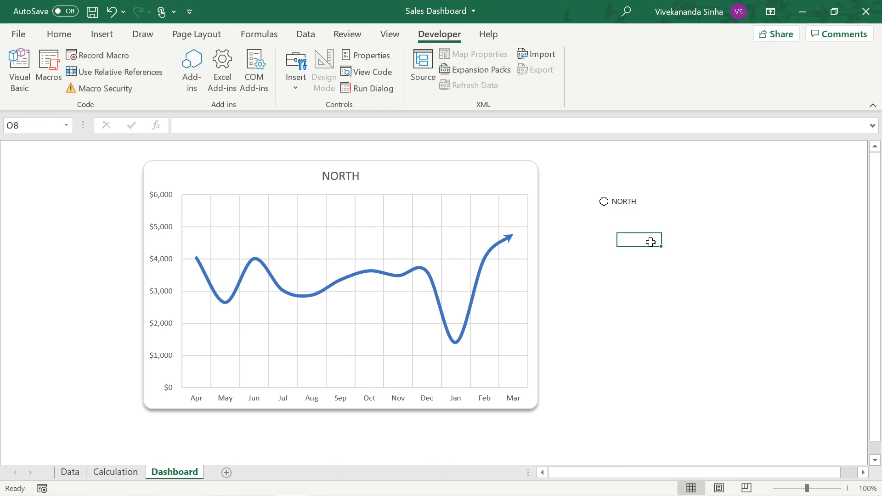
- Make three copies of the NORTH option button and stack them in a column beneath the original
right_click(624, 202)
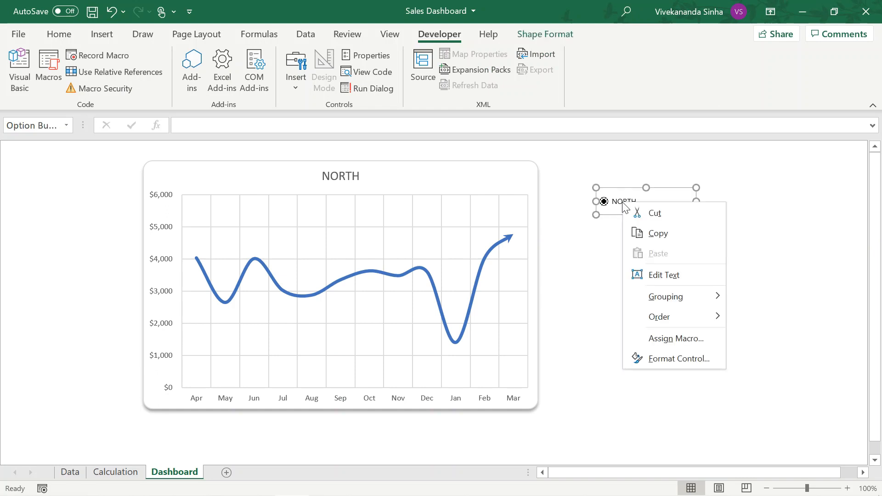
click(650, 236)
click(625, 236)
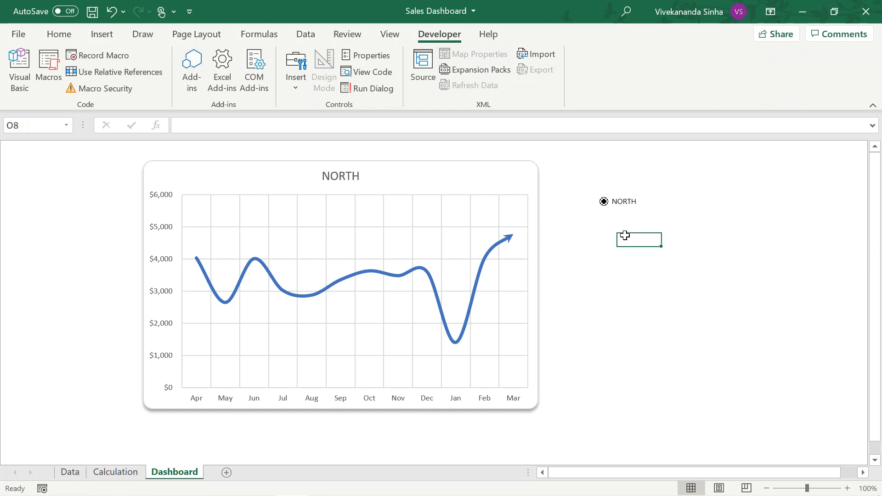
key(ctrl+v)
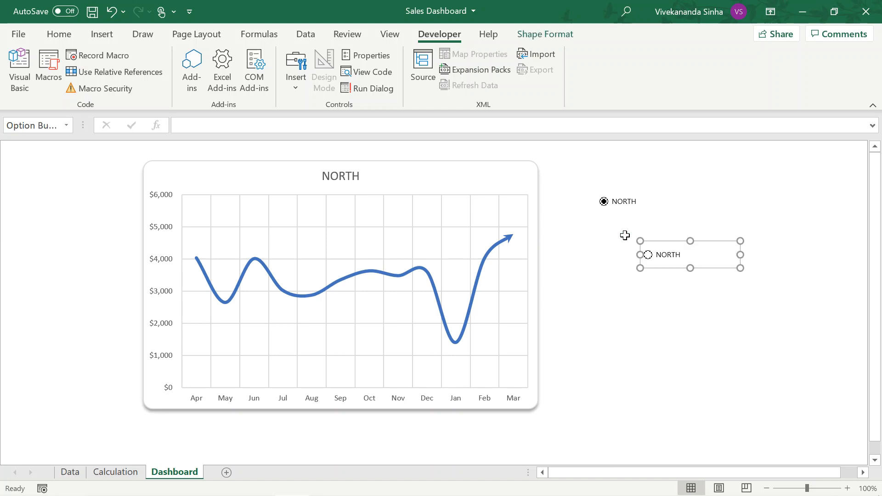
drag(681, 273, 636, 256)
key(ctrl+v)
key(ctrl+v)
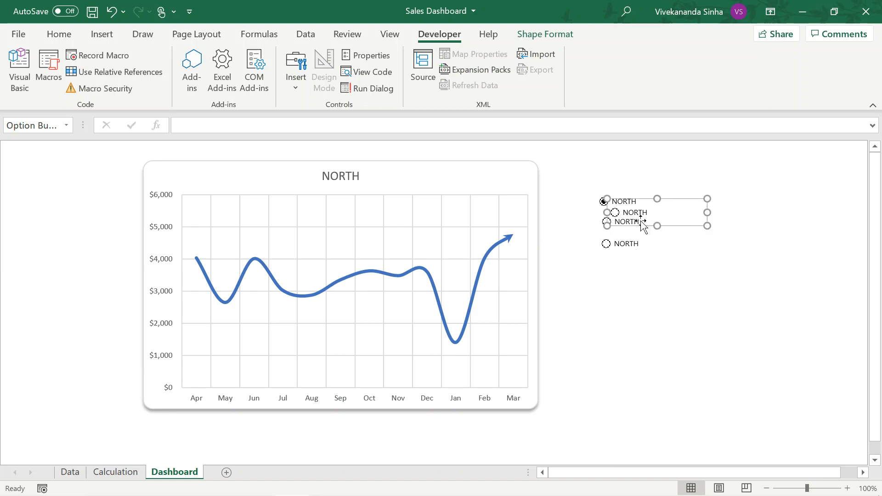
drag(636, 226, 637, 283)
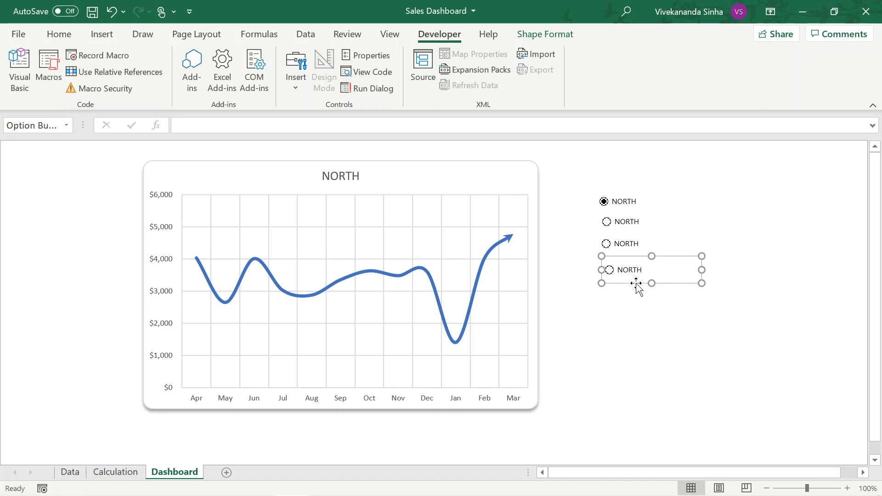
- Relabel the second option button in the column as EAST
click(634, 223)
ctrl+click(625, 228)
key(Delete)
key(Delete)
key(Delete)
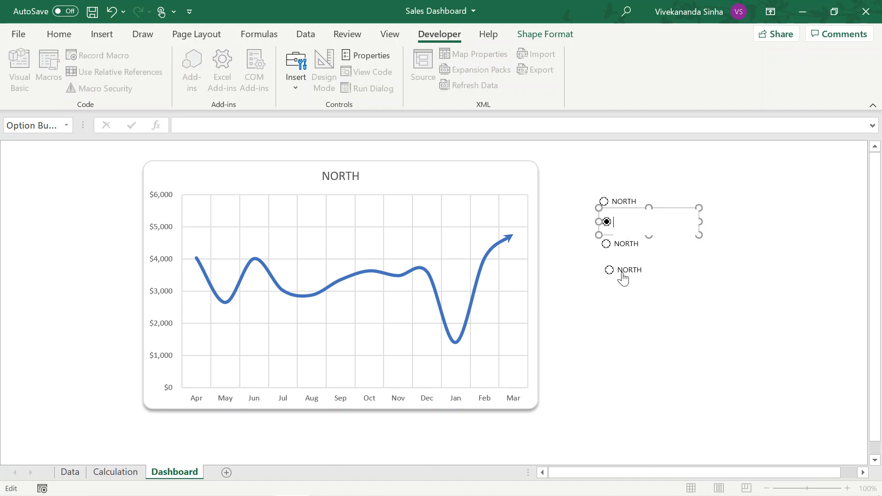
text(EAST)
click(674, 303)
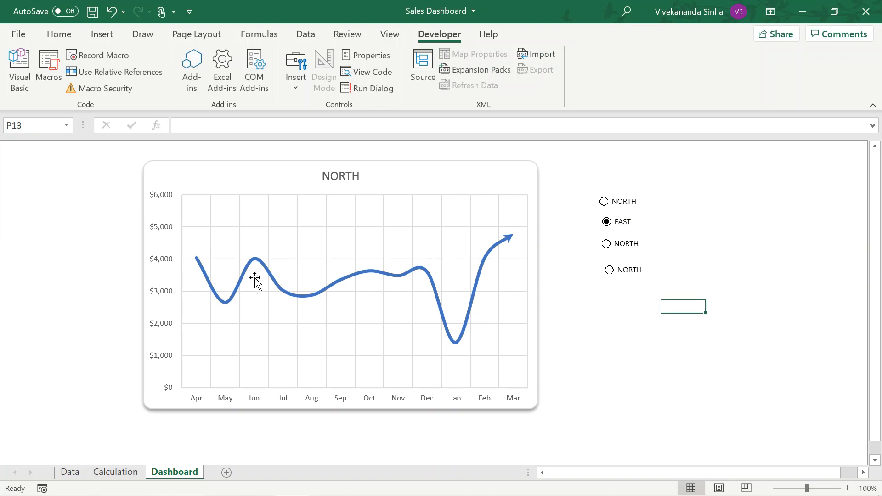
- Check the region headings on the Data sheet, and relabel the Dashboard's third option button as WEST
click(78, 478)
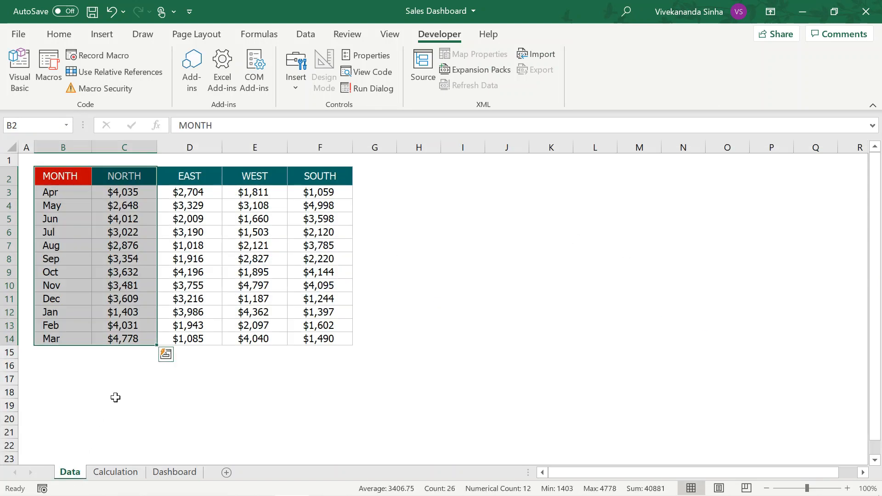
click(200, 179)
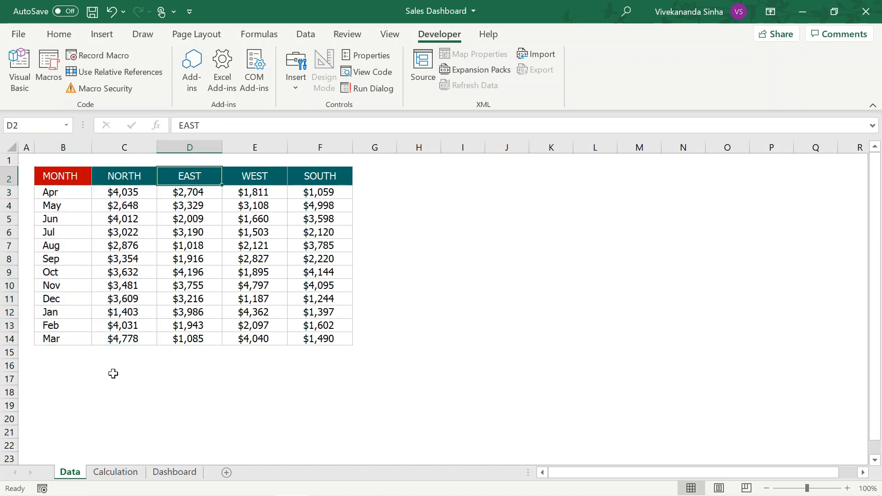
click(114, 473)
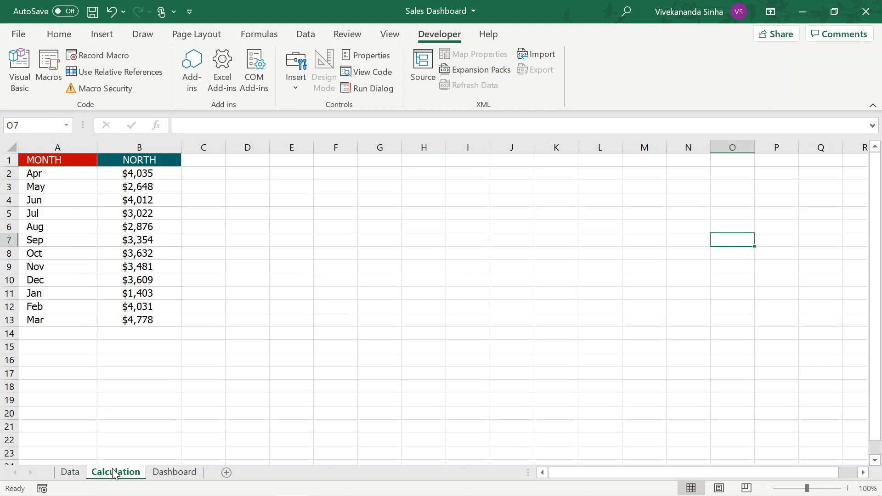
click(174, 473)
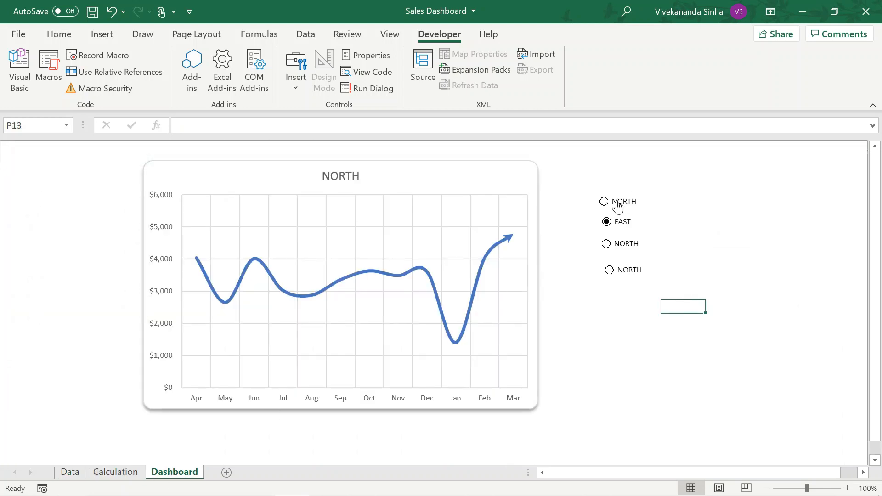
right_click(625, 246)
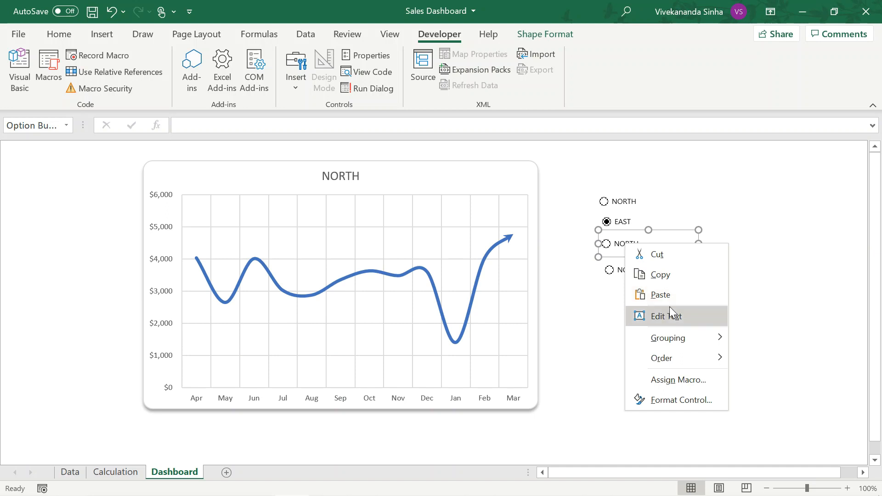
click(677, 317)
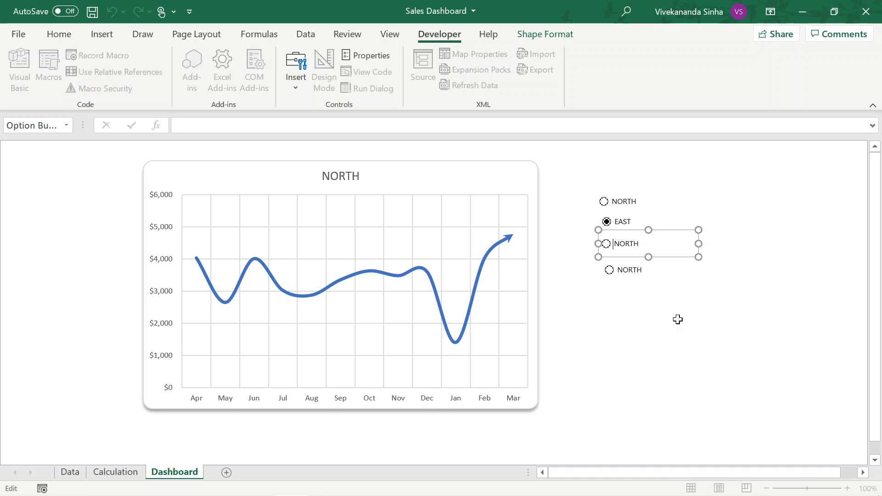
key(BackSpace)
key(BackSpace)
key(BackSpace)
key(BackSpace)
key(BackSpace)
text(WEST)
click(640, 325)
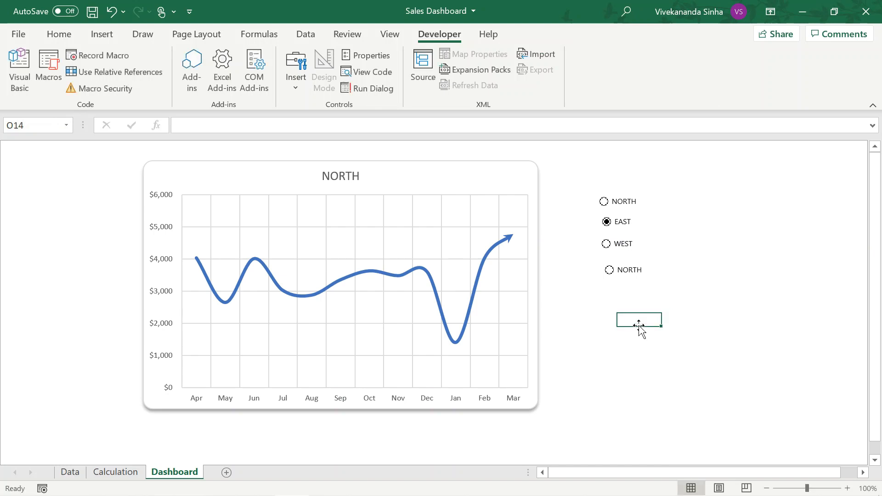
- Relabel the fourth option button in the column as SOUTH
right_click(630, 271)
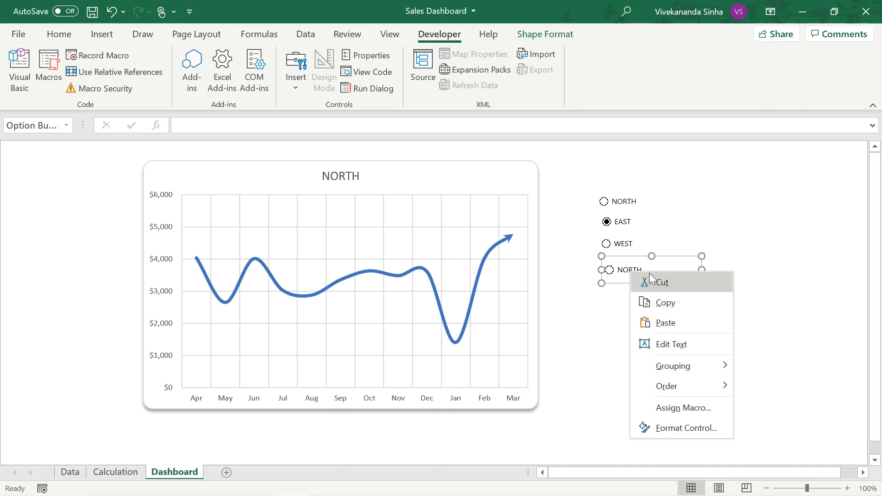
click(666, 344)
key(Delete)
key(Delete)
key(Delete)
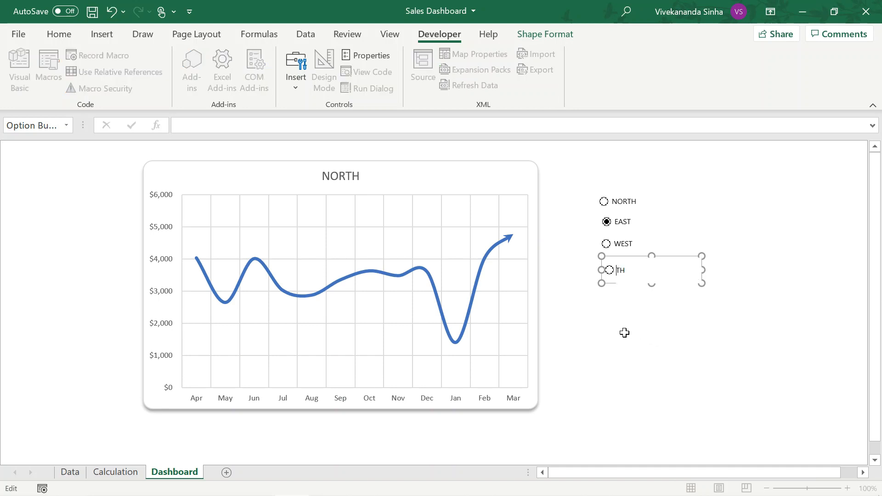
text(SOUTH)
click(628, 347)
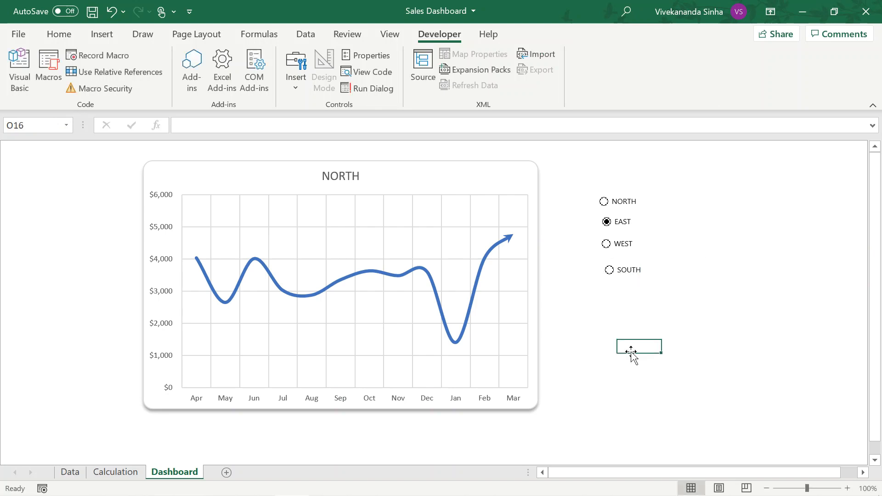
- Select the NORTH option button and set its cell link to Calculation!$E$2 in the control's format settings
click(621, 206)
ctrl+click(621, 206)
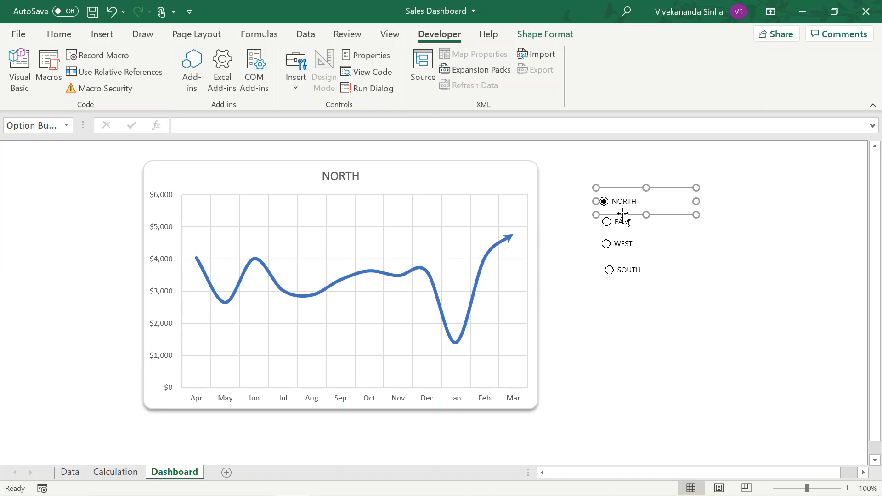
right_click(623, 215)
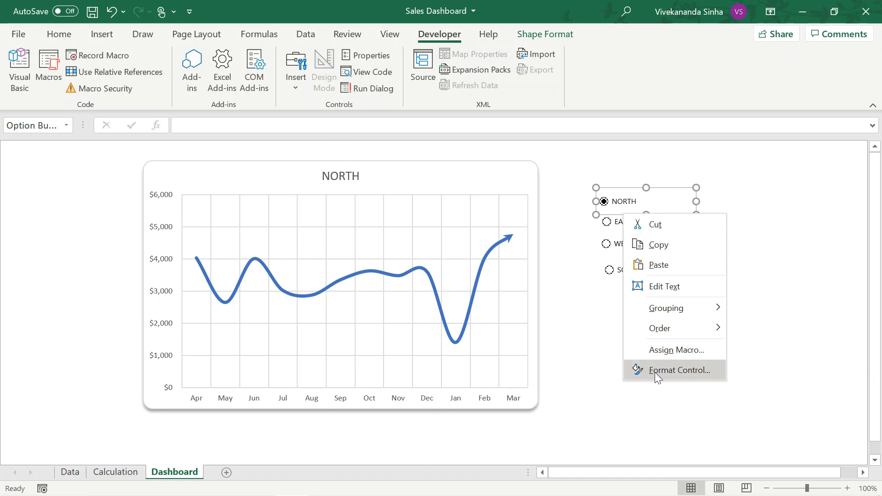
click(667, 370)
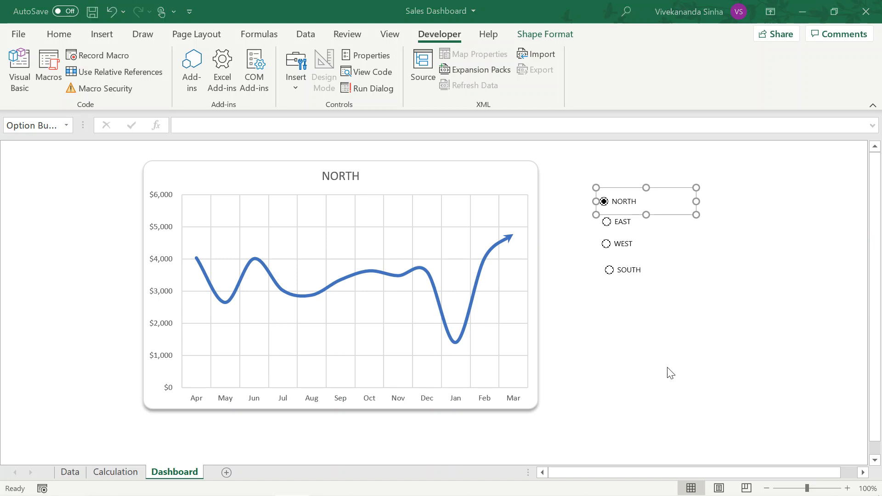
drag(570, 42, 263, 108)
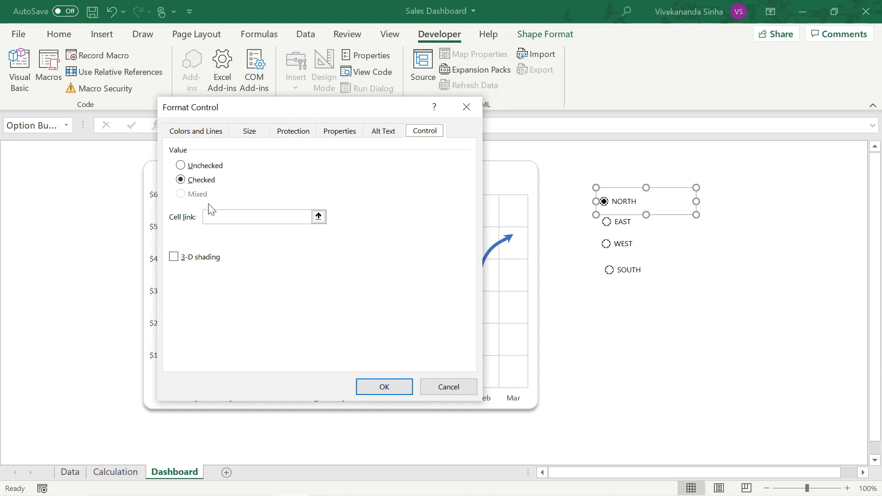
click(229, 216)
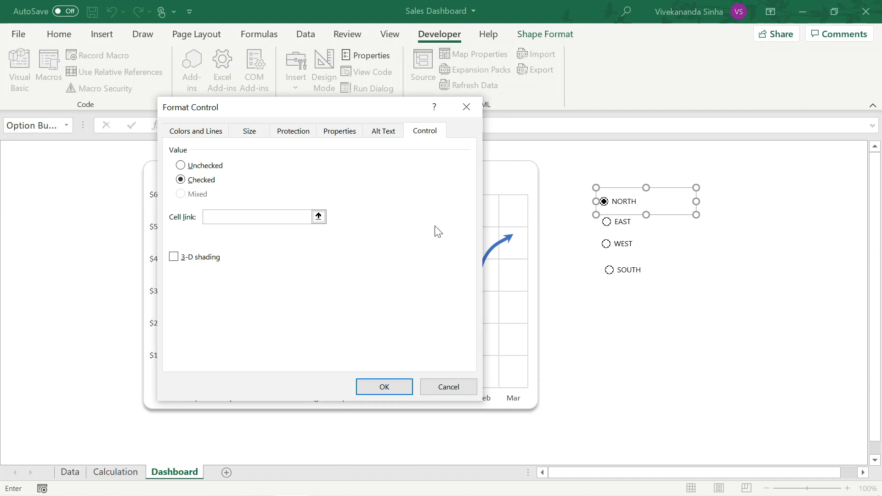
click(118, 472)
drag(256, 112, 484, 137)
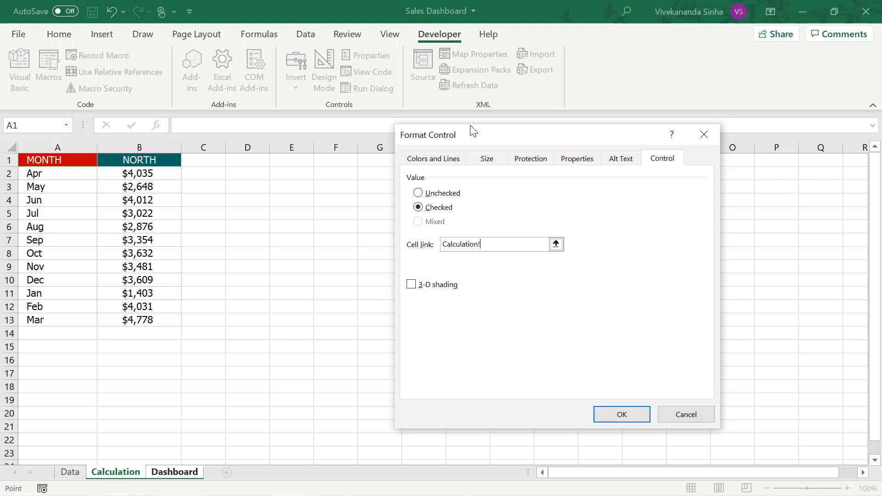
click(293, 175)
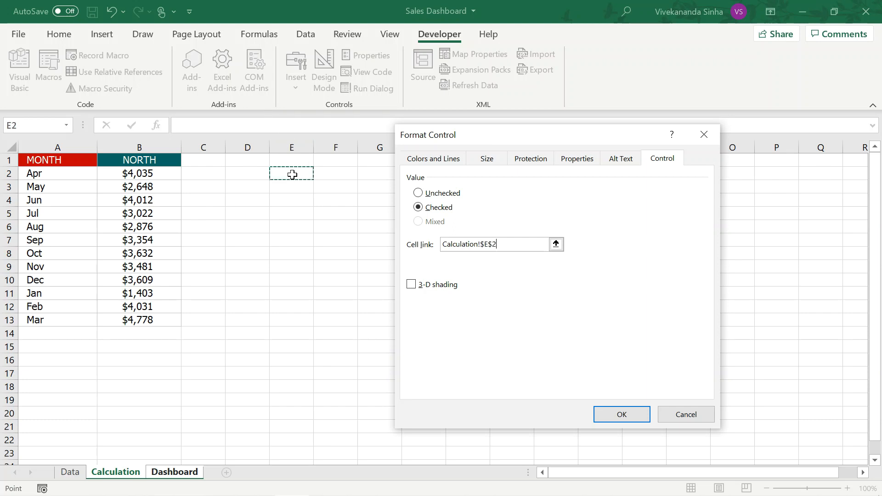
click(602, 415)
click(713, 303)
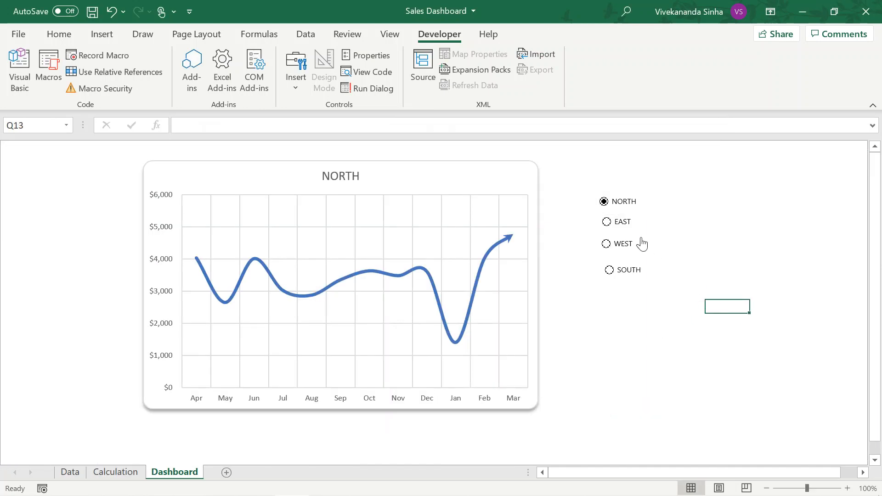
- Select the EAST, WEST and SOUTH option buttons in turn, checking the linked cell E2 on the Calculation sheet between selections
click(125, 473)
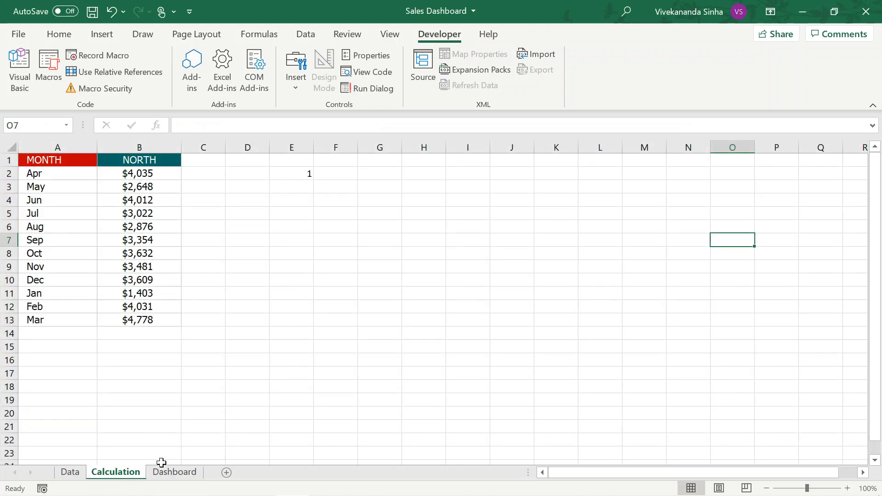
click(174, 473)
click(623, 225)
click(166, 476)
click(607, 246)
click(137, 475)
click(176, 472)
click(638, 273)
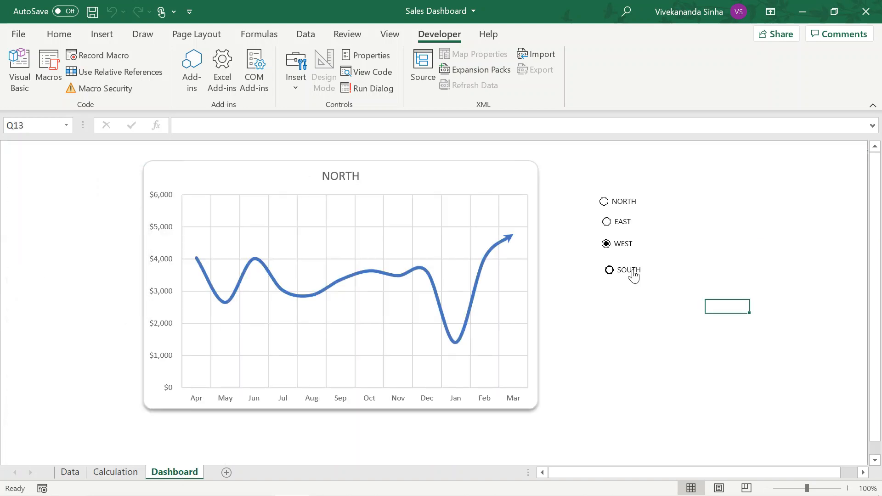
click(132, 474)
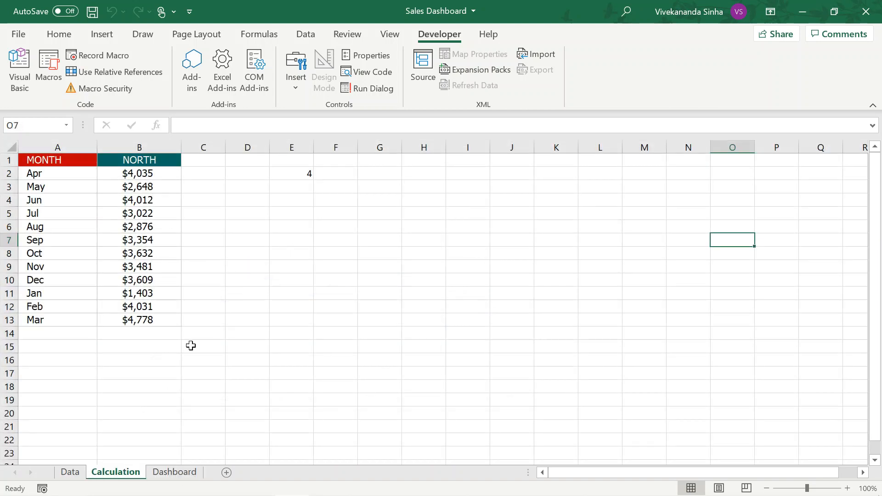
click(166, 473)
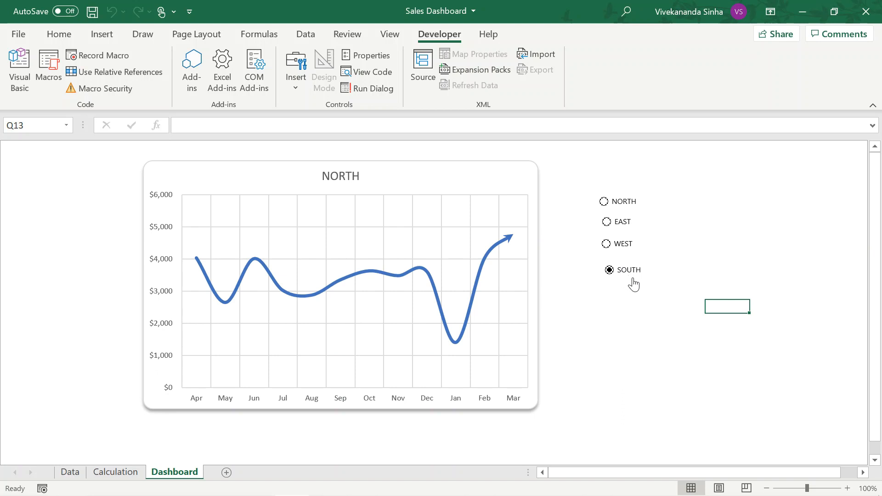
- Cycle through the NORTH, EAST, WEST and SOUTH option buttons on the Dashboard, finishing on SOUTH
click(615, 246)
click(624, 204)
click(620, 222)
click(618, 245)
click(619, 272)
click(624, 206)
click(619, 227)
click(622, 247)
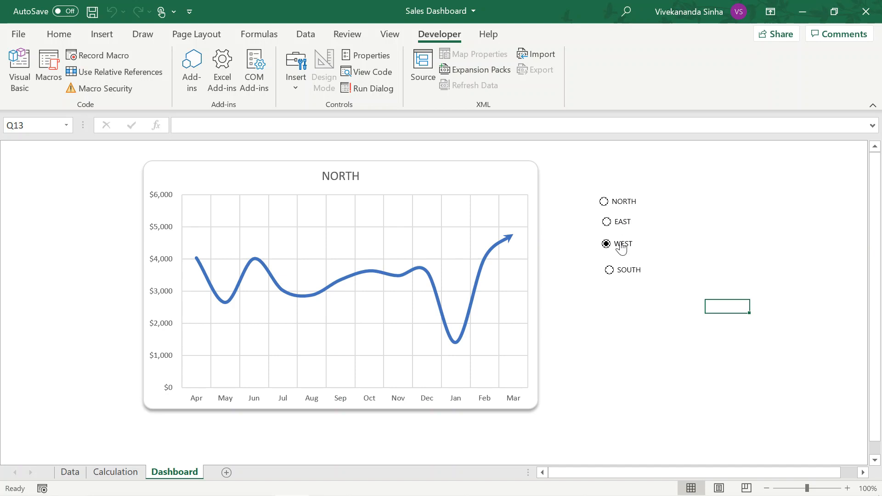
click(629, 272)
- Review the order of the region headings in C2:F2 on the Data sheet and return to the Dashboard
click(70, 472)
click(139, 177)
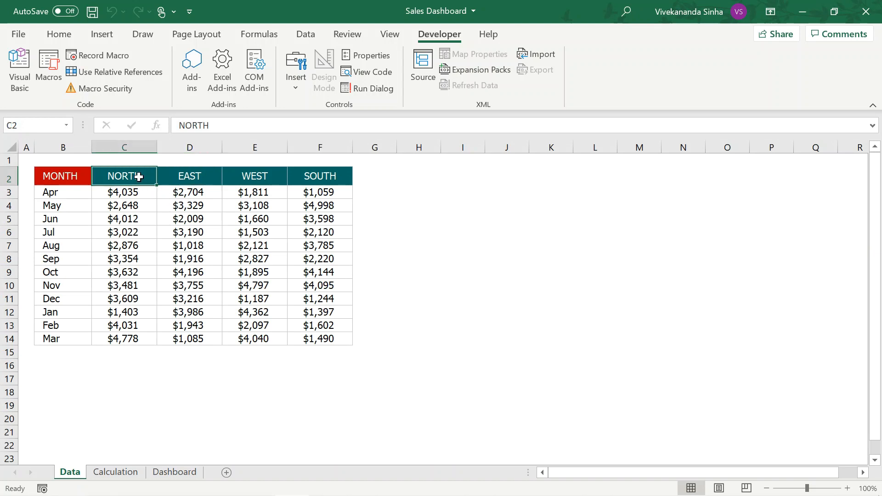
key(Right)
key(Right)
key(Right)
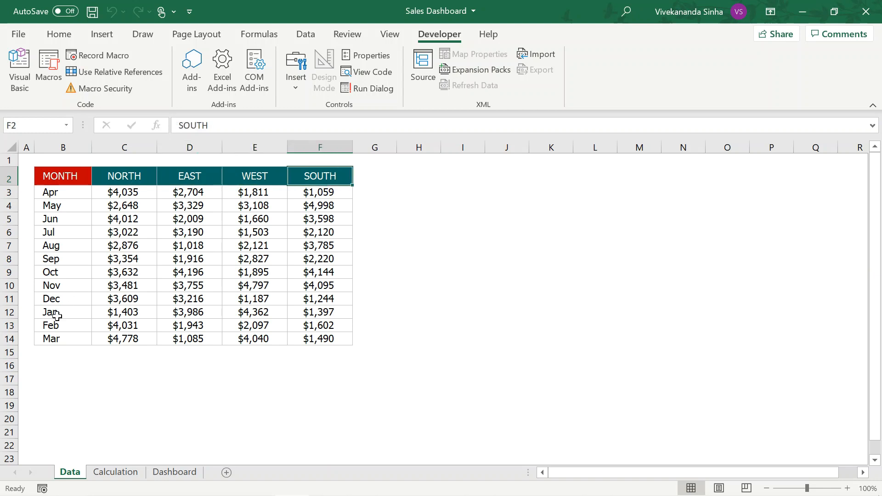
click(170, 474)
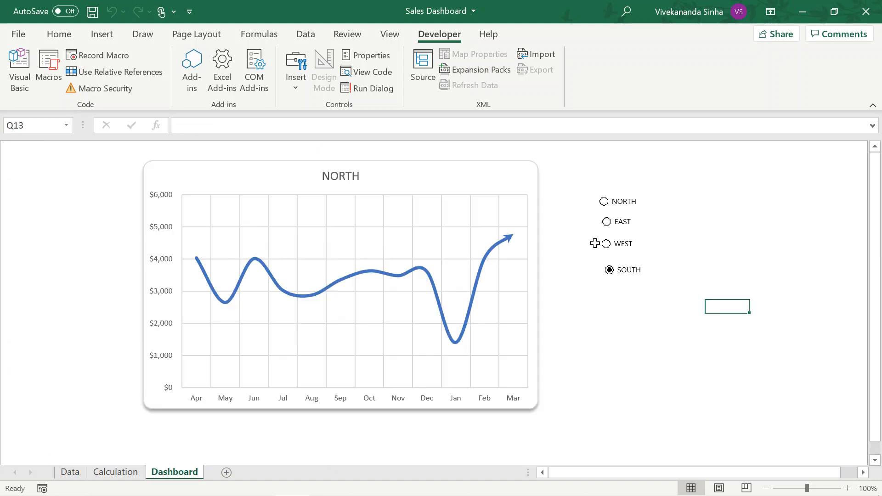
- Select NORTH and EAST in turn on the Dashboard and compare the Calculation table and chart with each selection
click(618, 208)
click(124, 474)
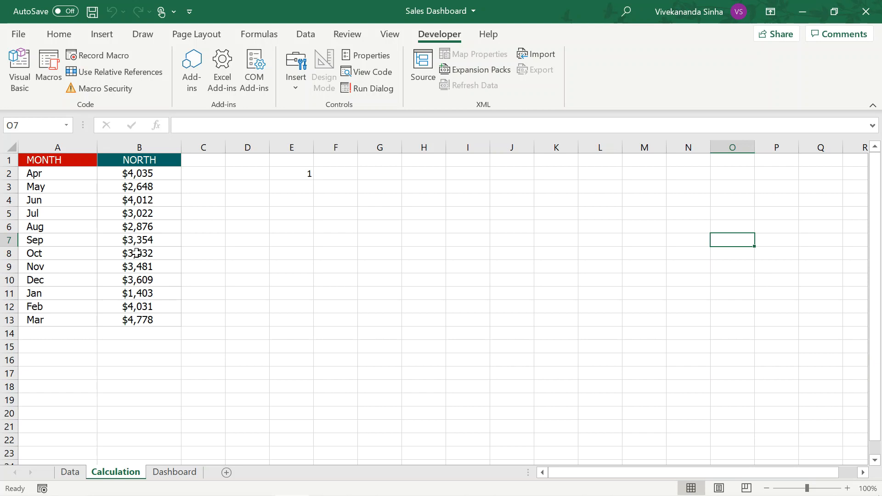
click(175, 473)
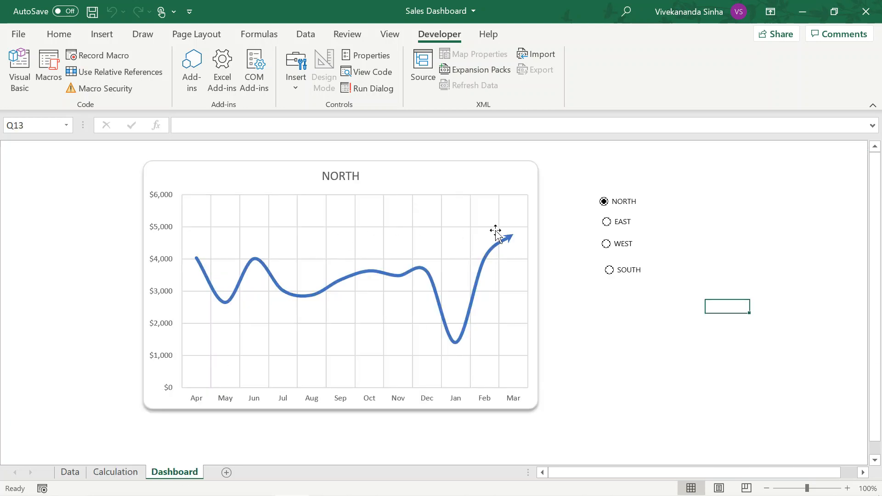
click(622, 224)
click(116, 473)
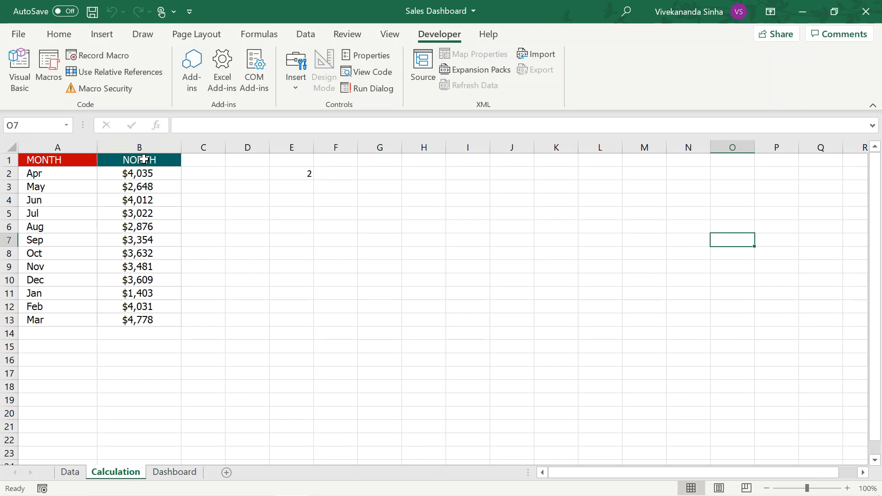
- Clear the fixed sales values from B2:B13 on the Calculation sheet
click(144, 160)
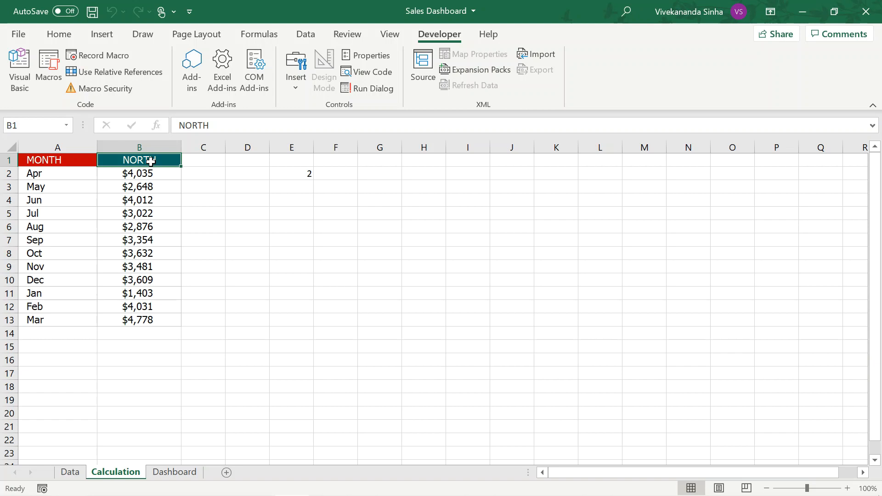
drag(147, 173, 139, 319)
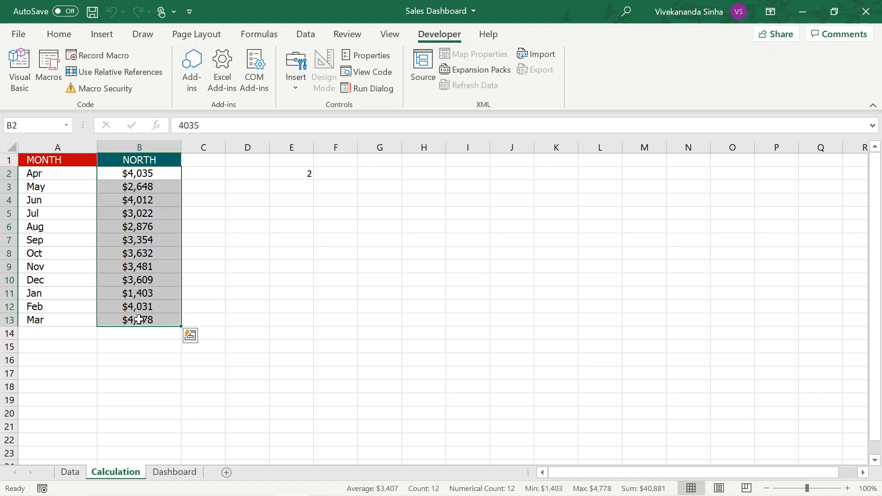
key(Delete)
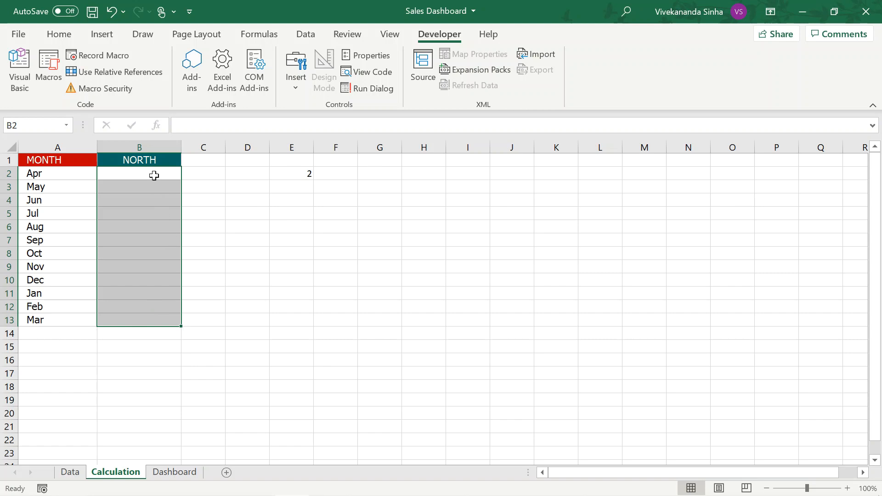
- Enter =INDEX(Data!C2:F2,1,Calculation!E2) as the region heading formula in cell B1 of the Calculation sheet
click(152, 161)
text(=)
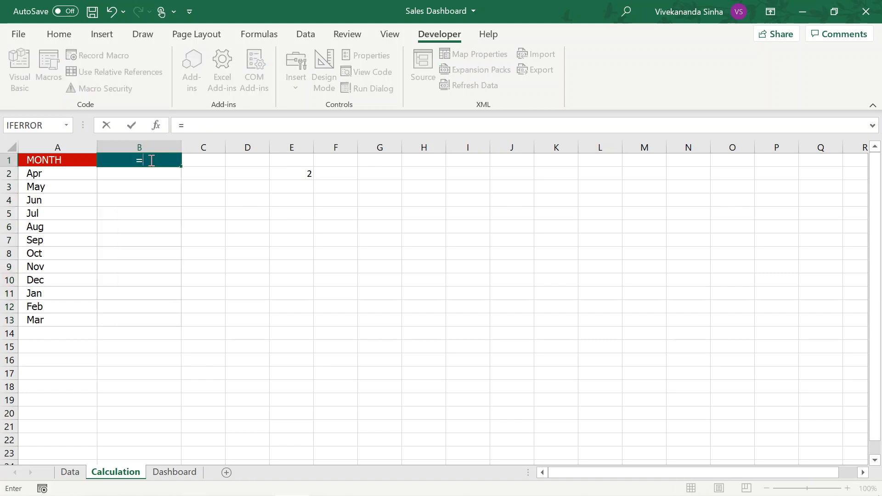
text(index)
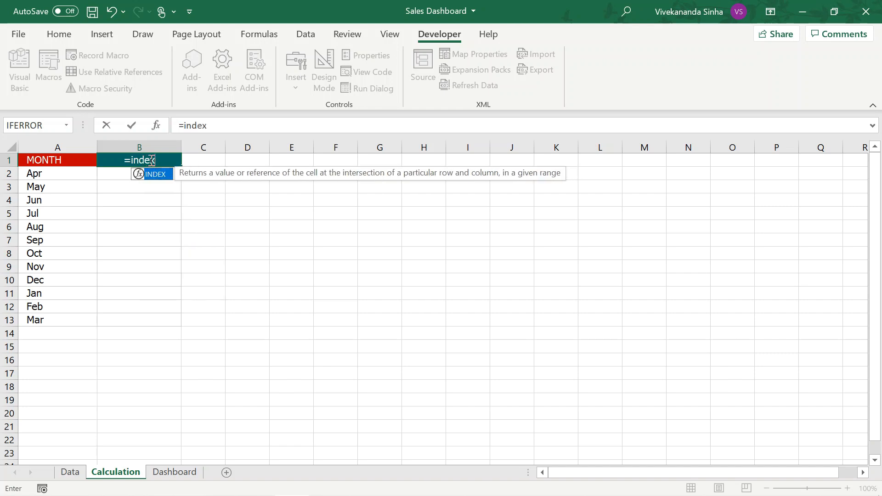
key(Tab)
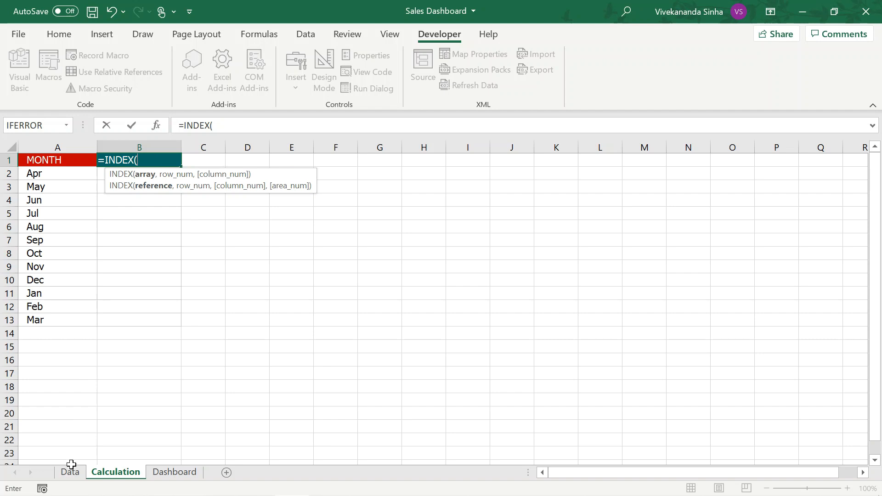
click(70, 472)
drag(99, 175, 317, 184)
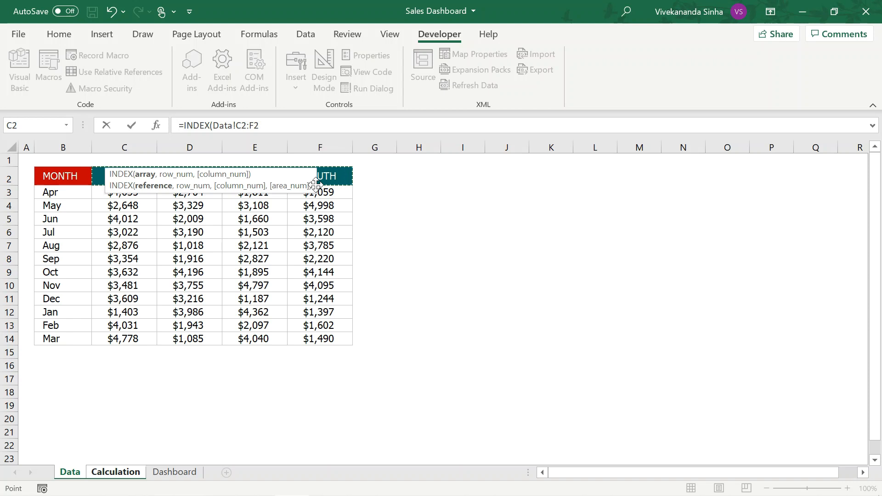
text(,)
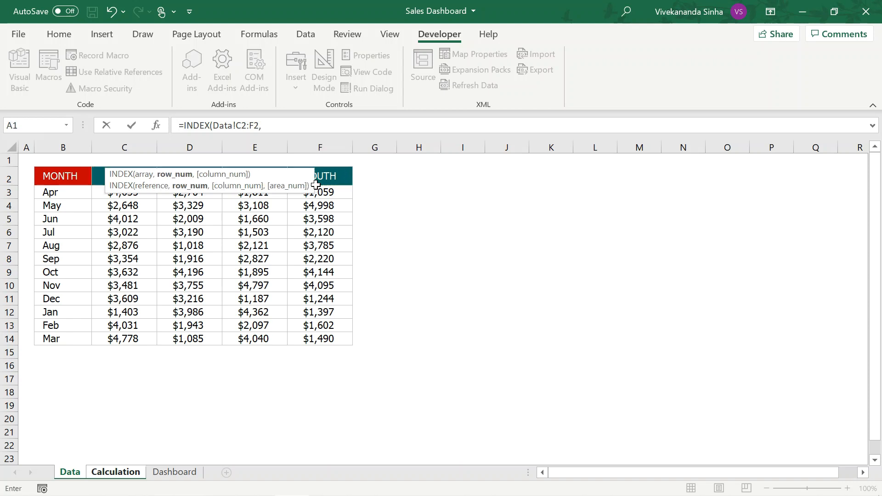
text(1,)
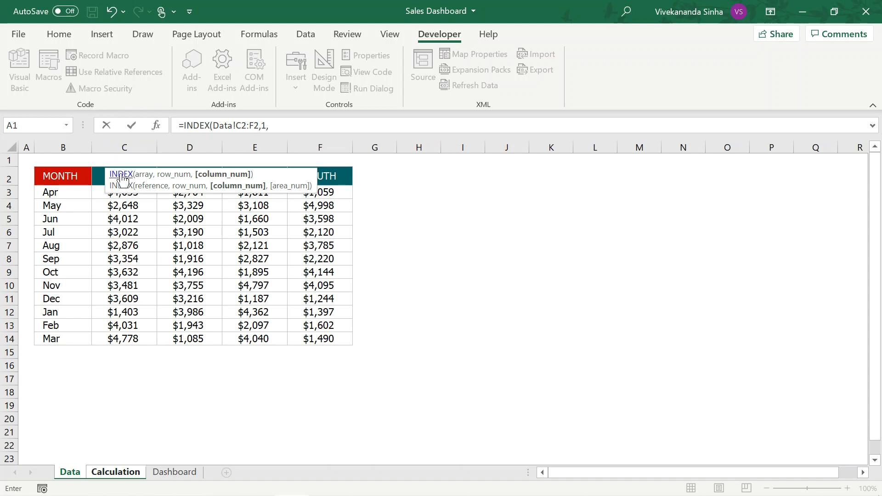
drag(137, 200, 198, 238)
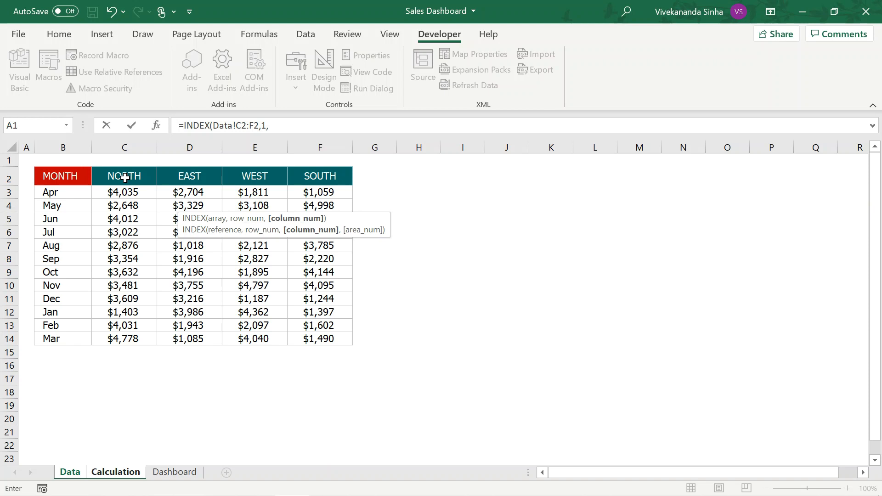
click(305, 125)
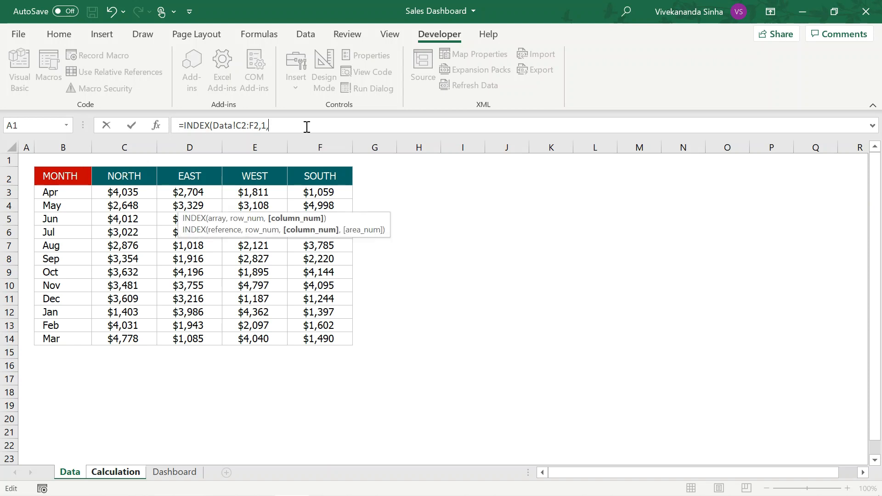
click(118, 474)
click(295, 170)
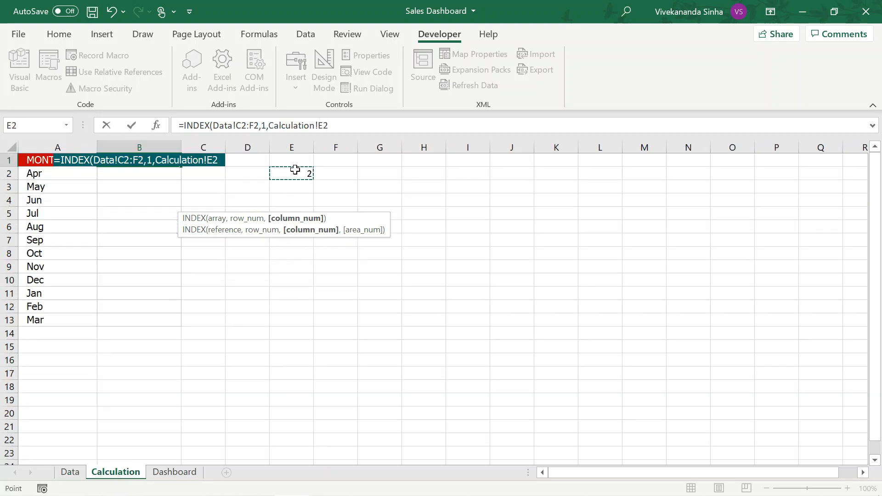
key(Return)
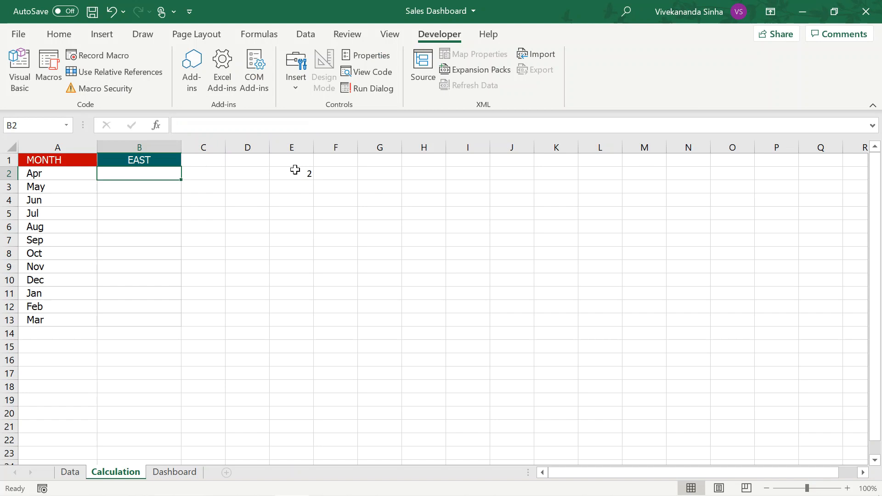
- Test the heading formula by entering 3, followed by 4, in the linked cell E2
click(295, 174)
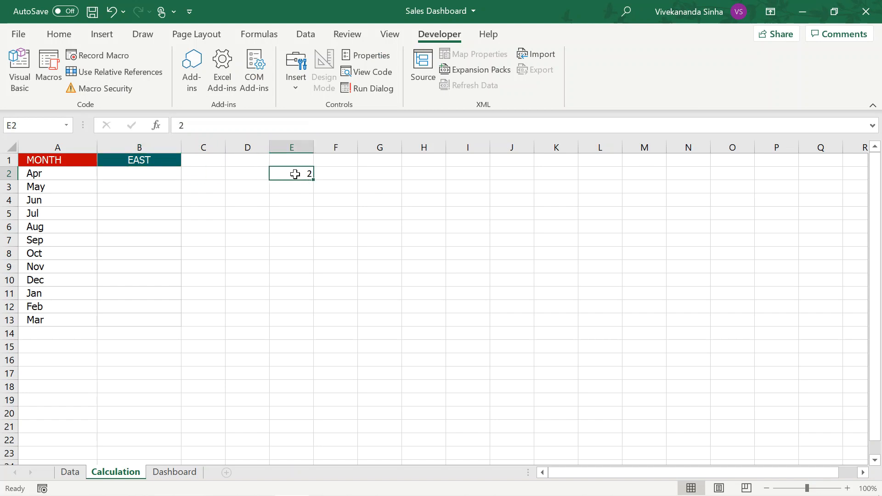
text(3)
key(Return)
key(Up)
text(4)
key(Return)
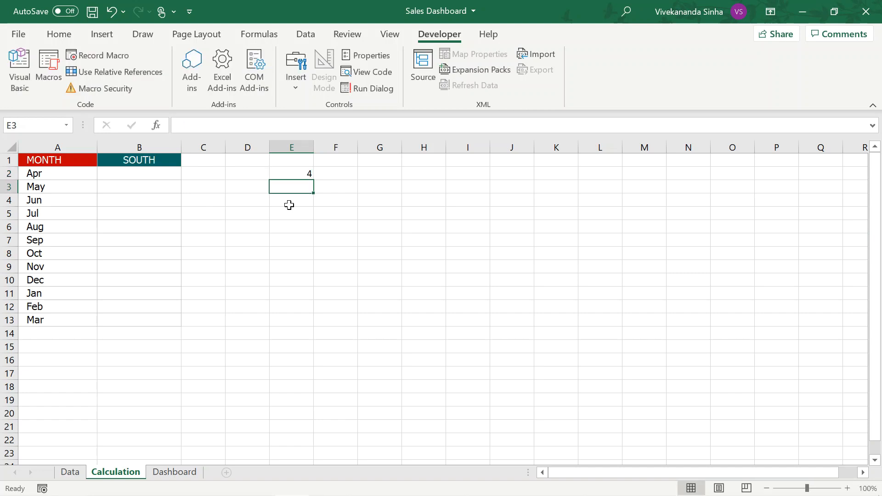
key(Up)
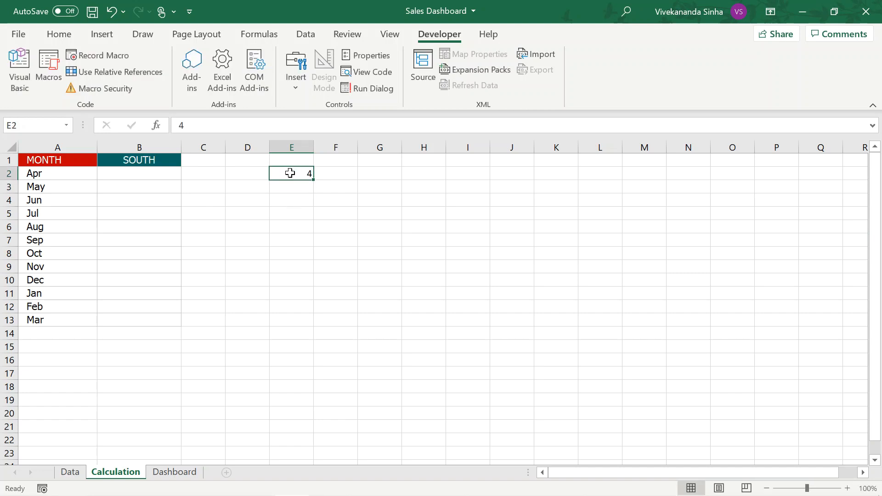
- Remove the redundant Calculation! sheet reference from the B1 formula so it reads =INDEX(Data!C2:F2,1,E2)
click(169, 160)
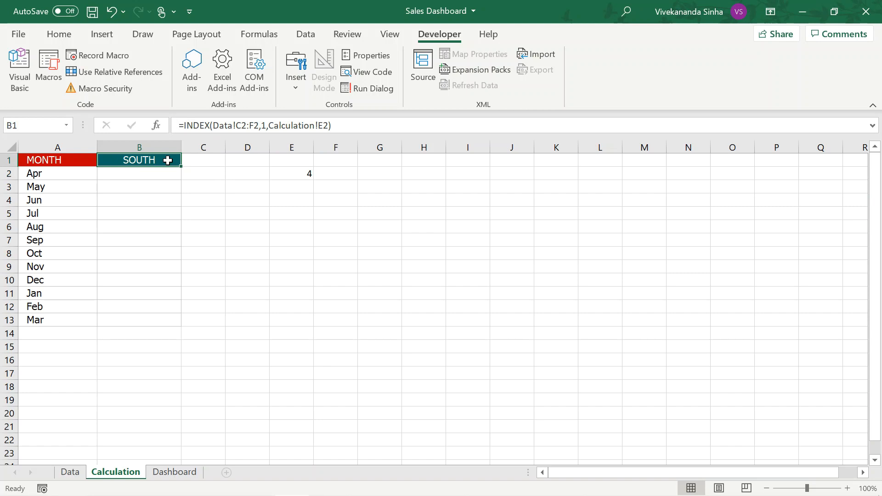
click(271, 125)
key(Delete)
key(Delete)
key(Delete)
key(Delete)
key(Delete)
key(Delete)
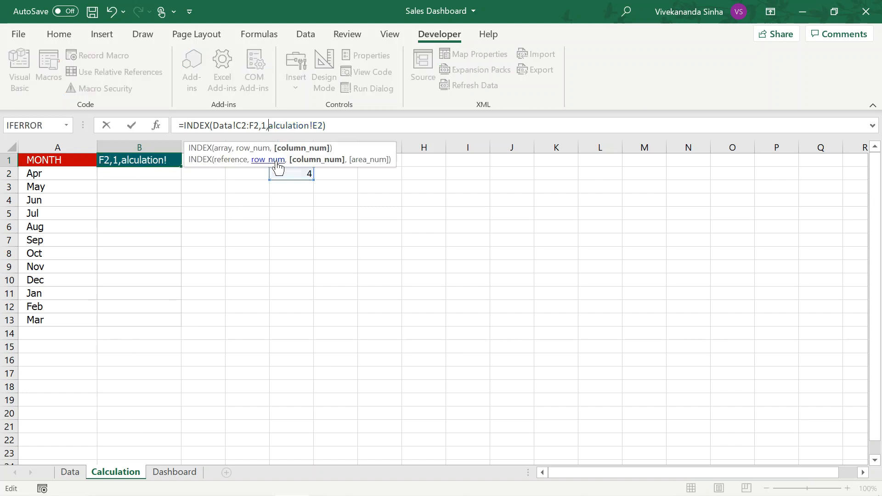
key(Delete)
key(Delete)
key(Delete)
key(Delete)
key(Delete)
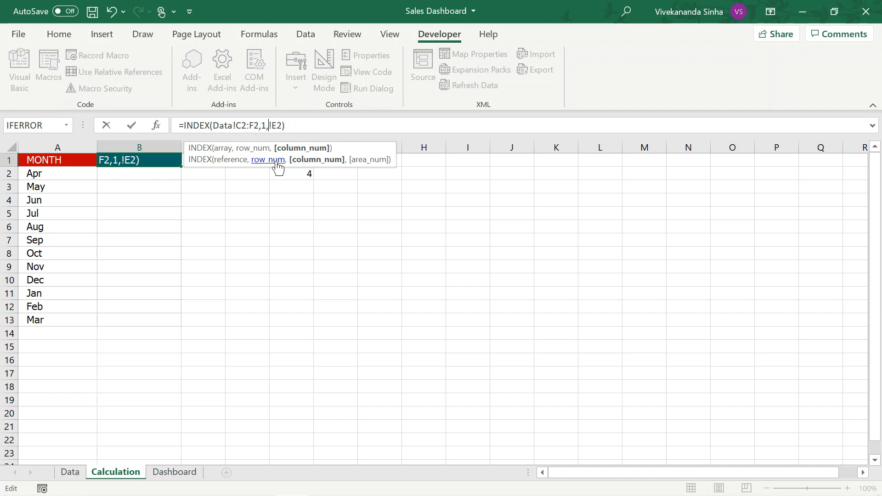
key(Delete)
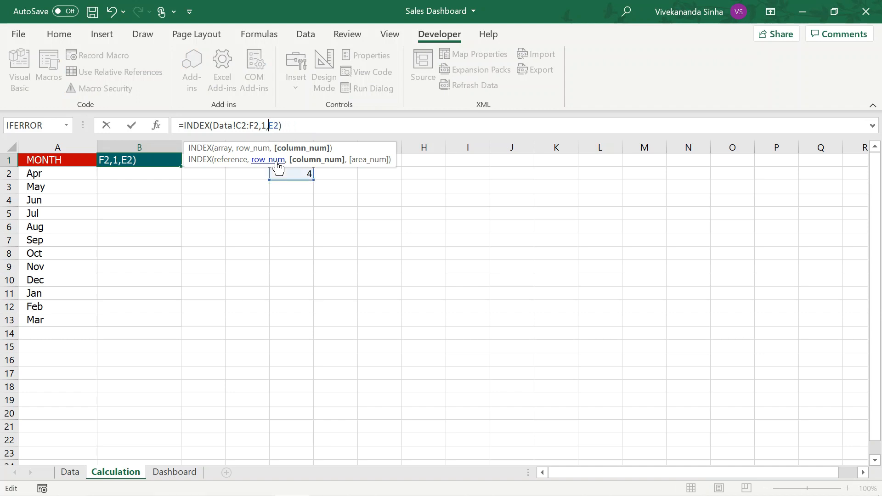
key(Return)
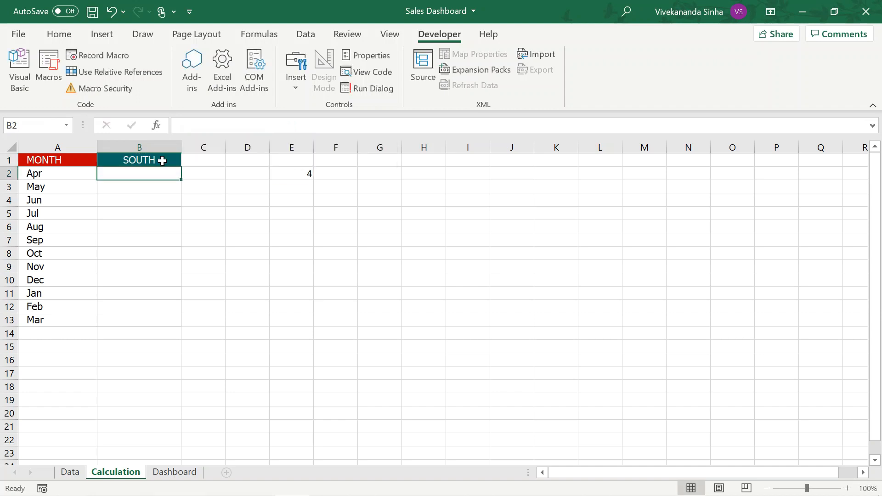
click(157, 160)
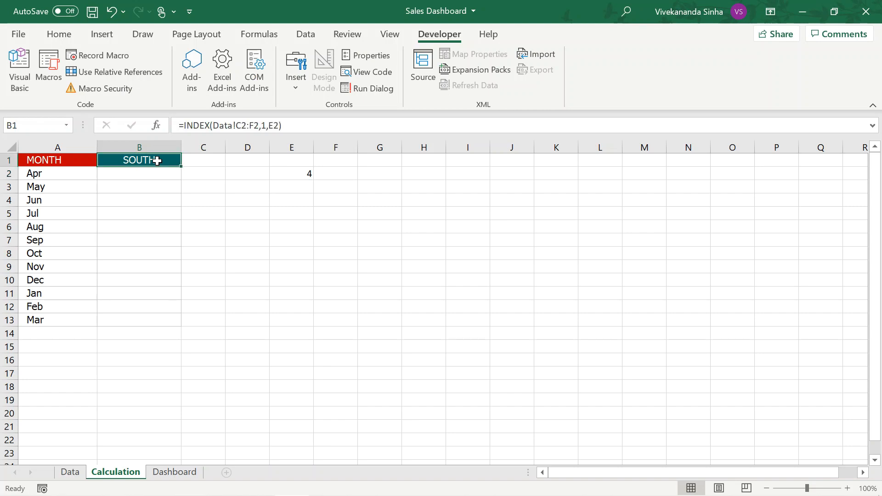
- Start a VLOOKUP formula in B2 of the Calculation sheet with lookup value A2 and the absolute table range Data!$B$2:$F$14
click(137, 174)
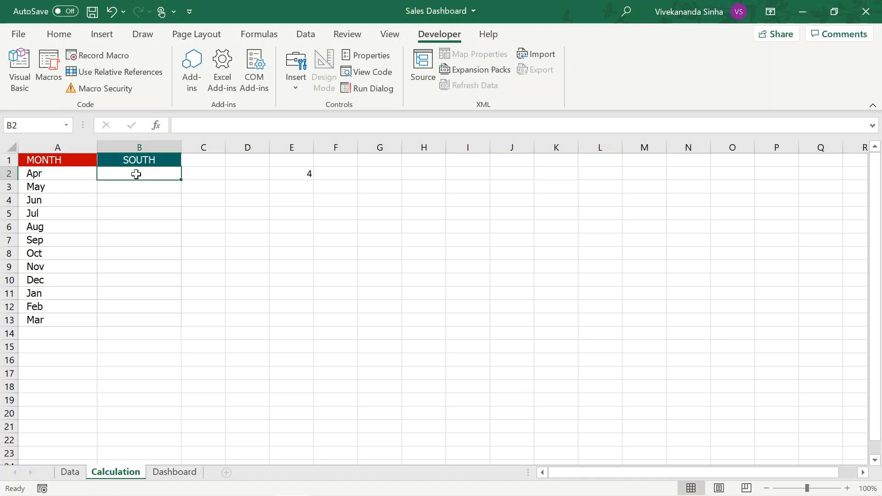
text(=vlo)
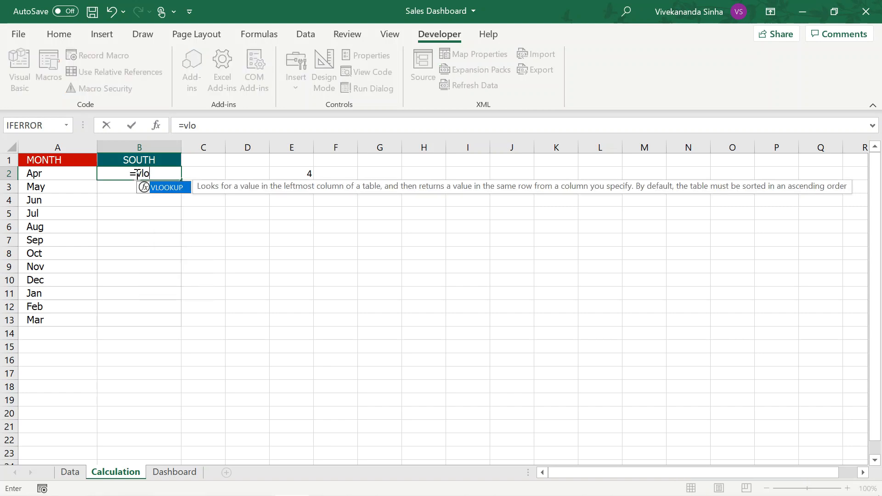
key(Tab)
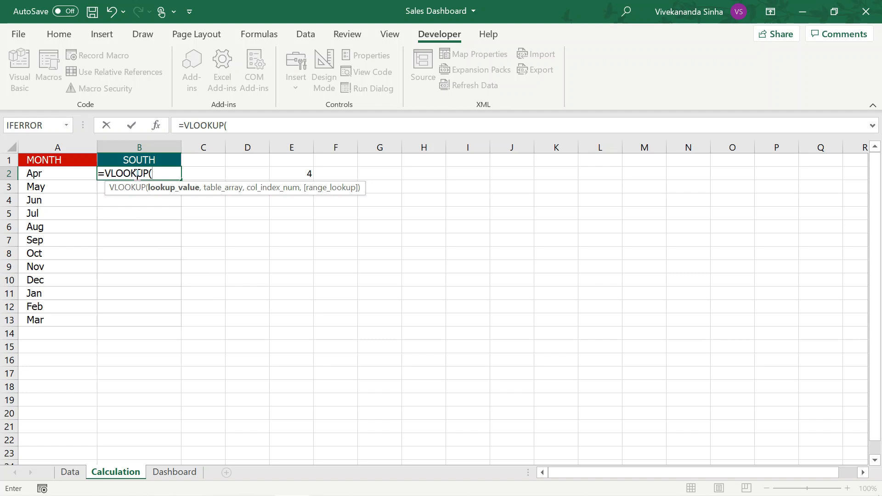
click(46, 174)
text(,)
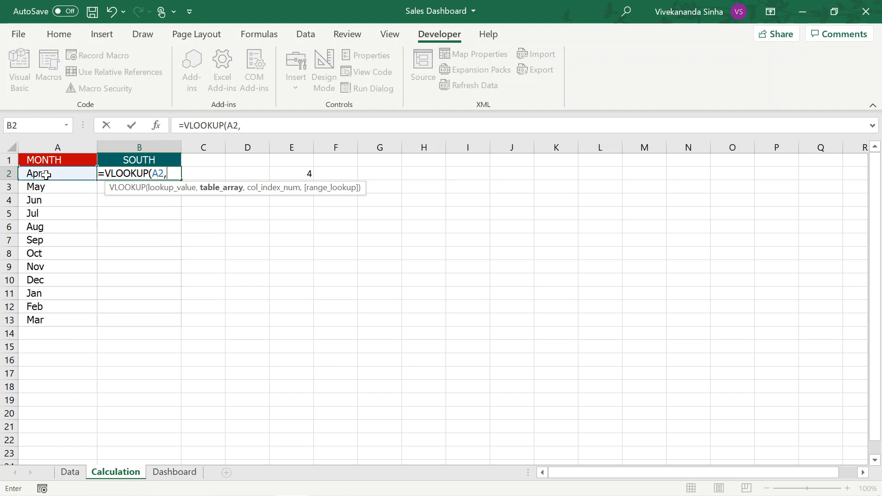
click(70, 472)
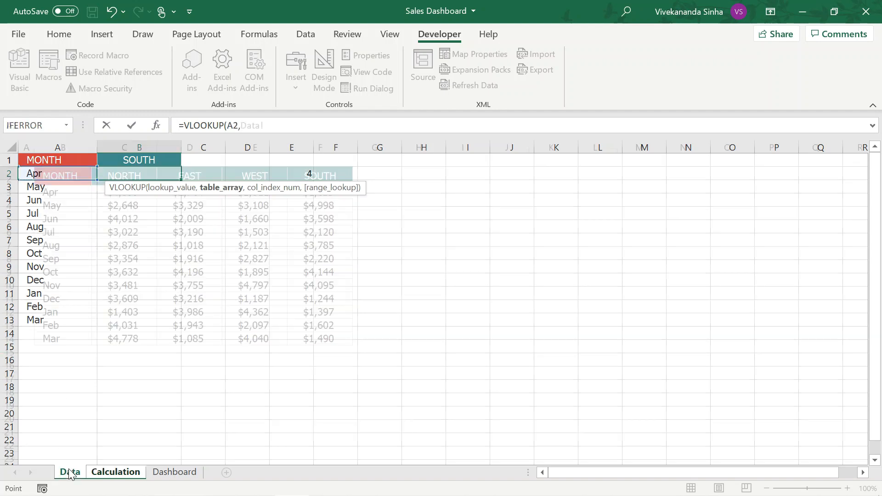
mouse_move(65, 177)
mouse_down()
mouse_move(289, 287)
mouse_move(318, 335)
mouse_up()
key(F4)
text(,)
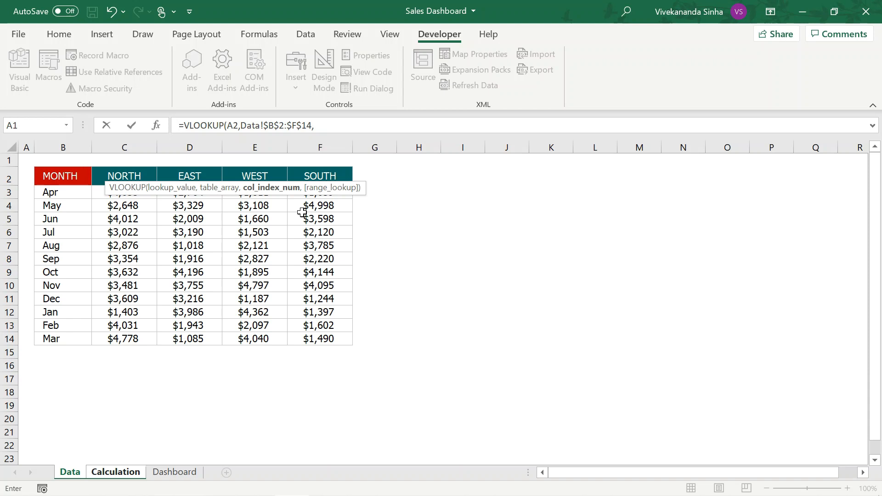
- Nest a MATCH function as the column index with the absolute lookup value $B$1, leaving out the Calculation! sheet reference
text(match)
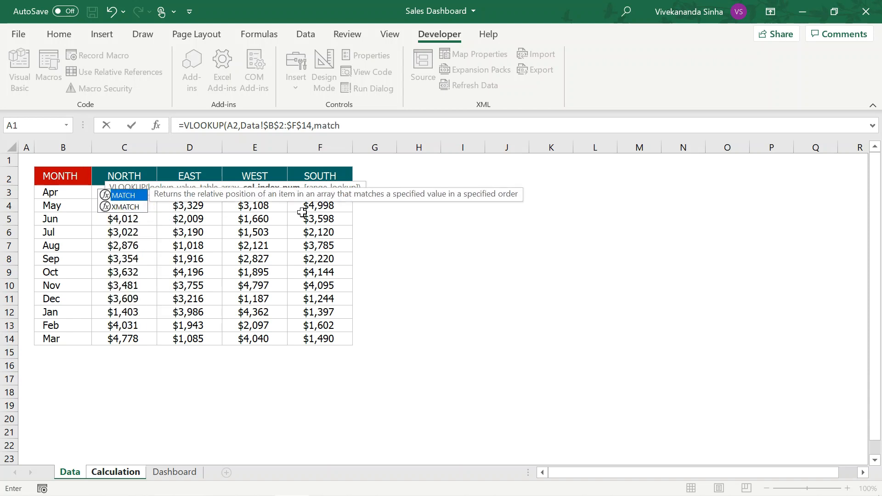
text(()
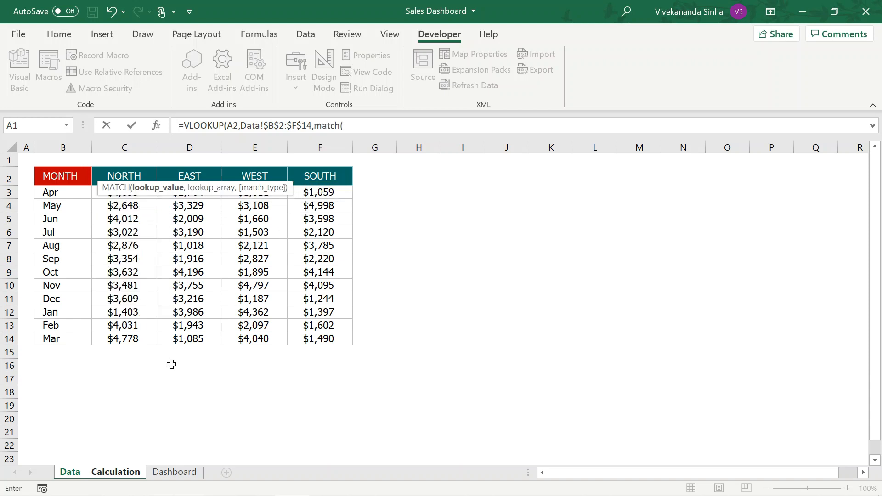
click(115, 473)
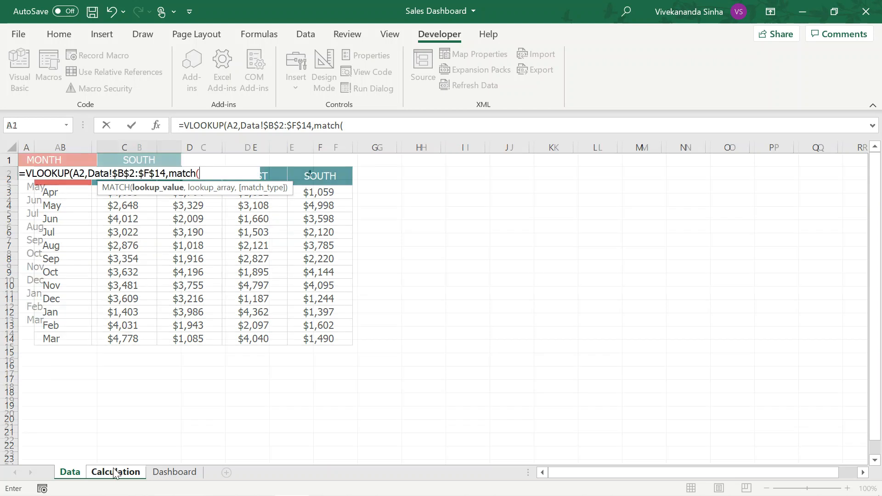
click(153, 161)
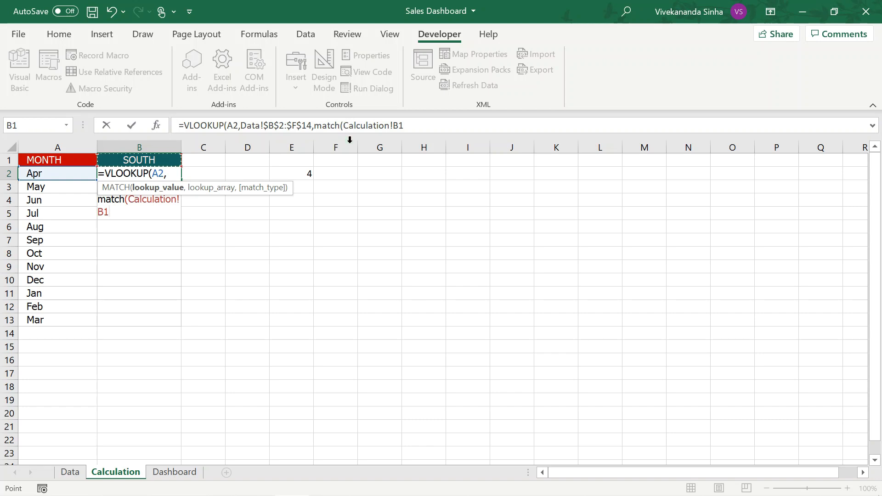
click(345, 127)
key(BackSpace)
key(BackSpace)
key(BackSpace)
key(BackSpace)
key(BackSpace)
key(BackSpace)
key(BackSpace)
key(BackSpace)
key(BackSpace)
key(Delete)
key(Delete)
key(Delete)
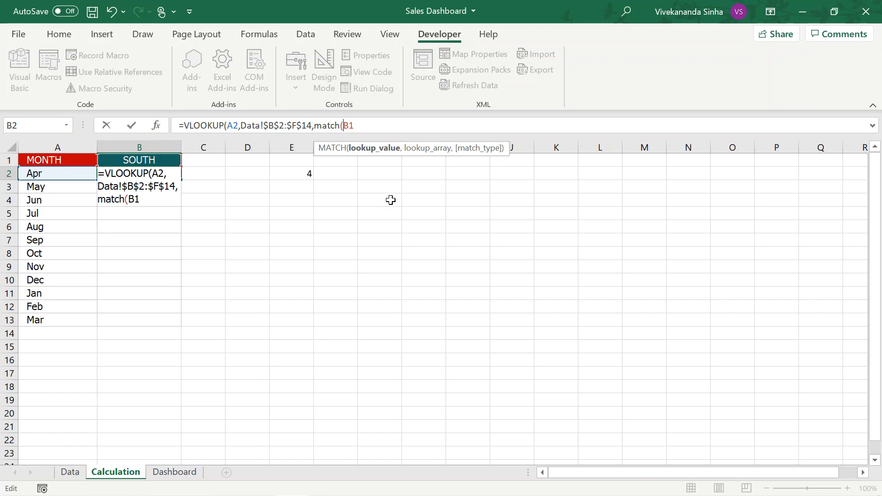
double_click(347, 123)
key(F4)
click(382, 122)
text(,)
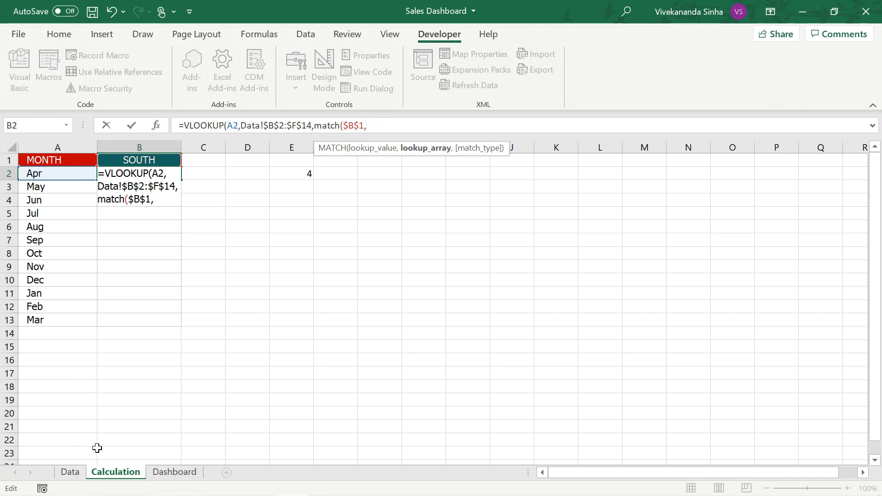
- Complete the formula with the MATCH range Data!$B$2:$F$2, match type 0 and FALSE for an exact VLOOKUP match
click(69, 472)
drag(71, 176, 330, 179)
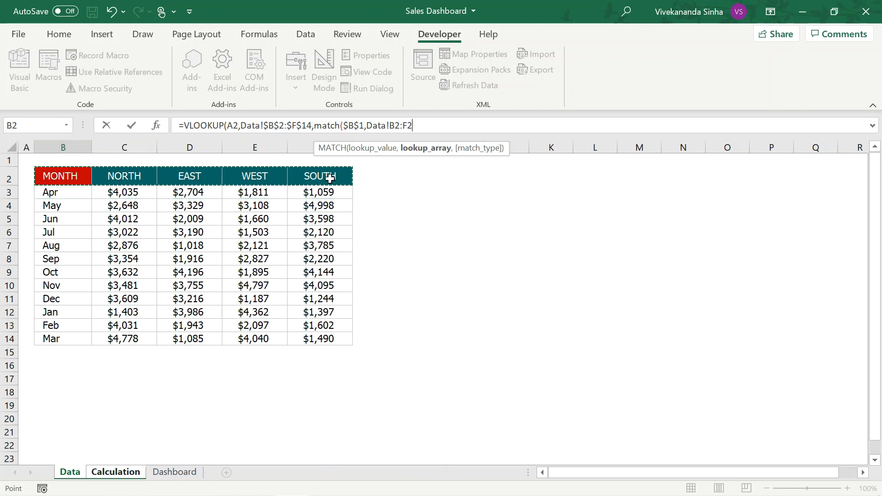
key(F4)
text(,)
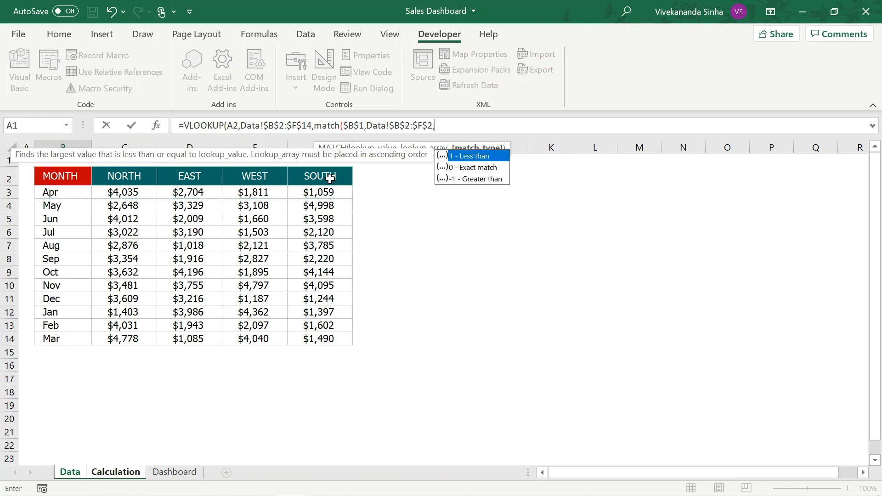
key(Down)
key(Tab)
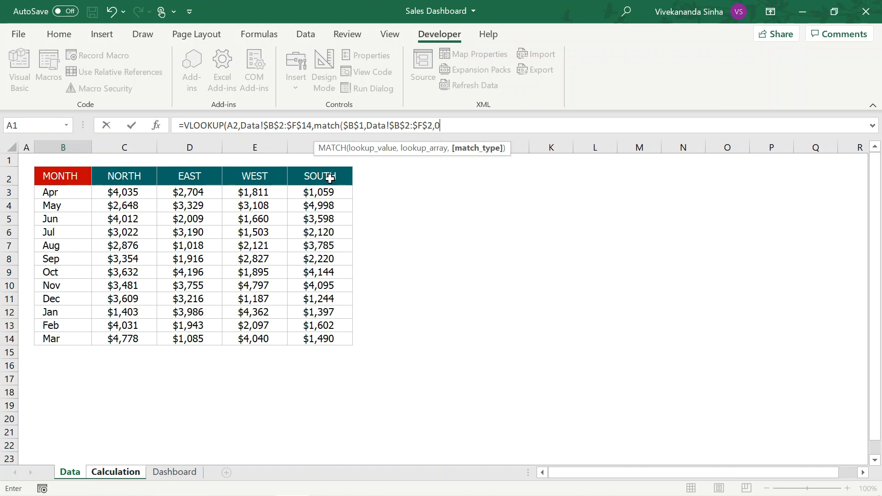
text(),)
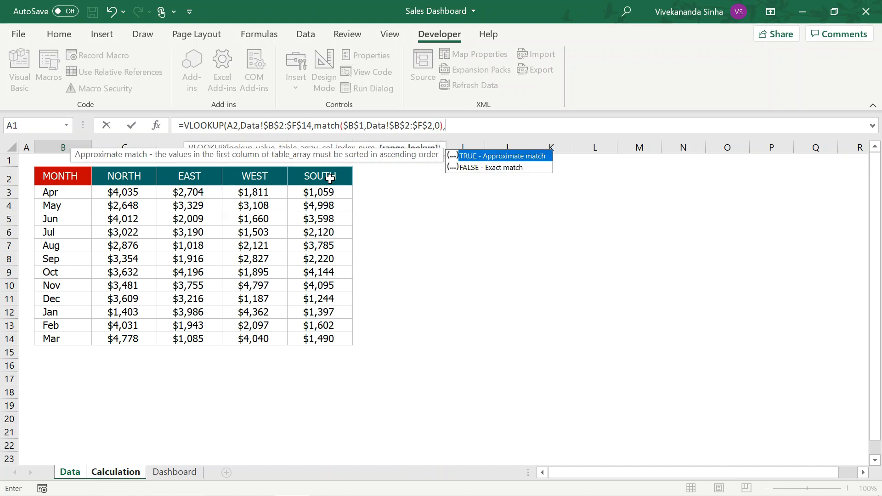
key(Down)
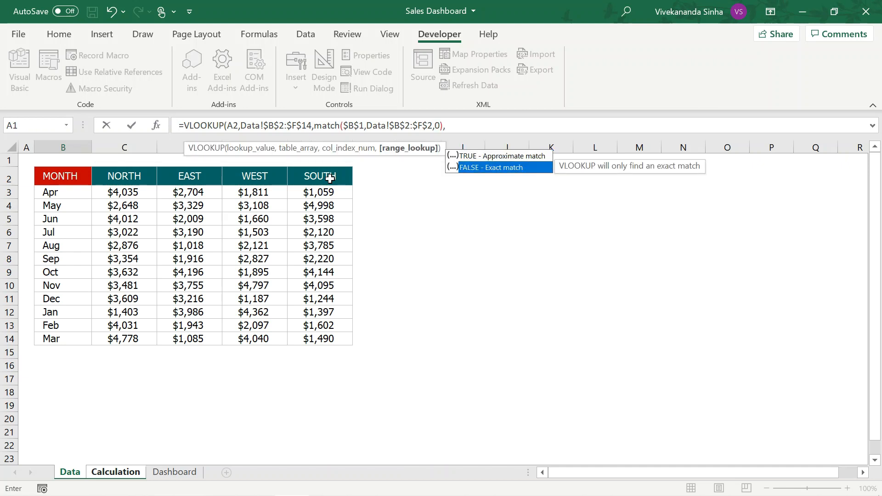
key(Tab)
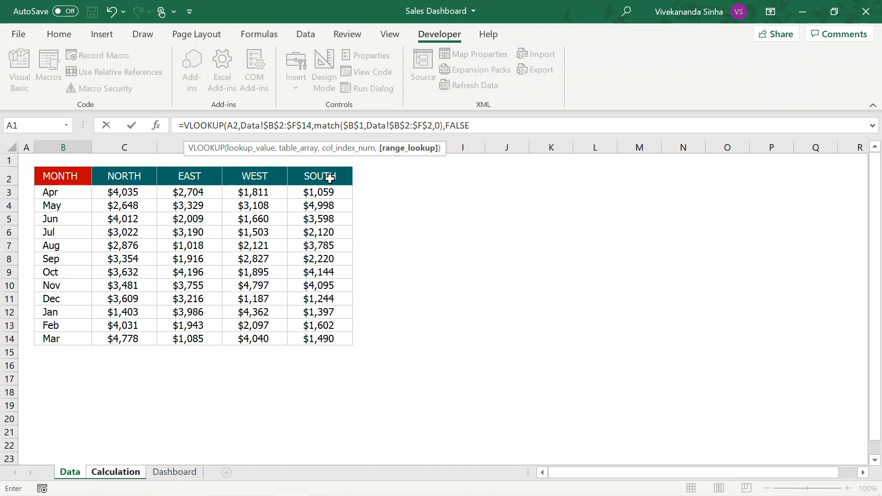
key(Return)
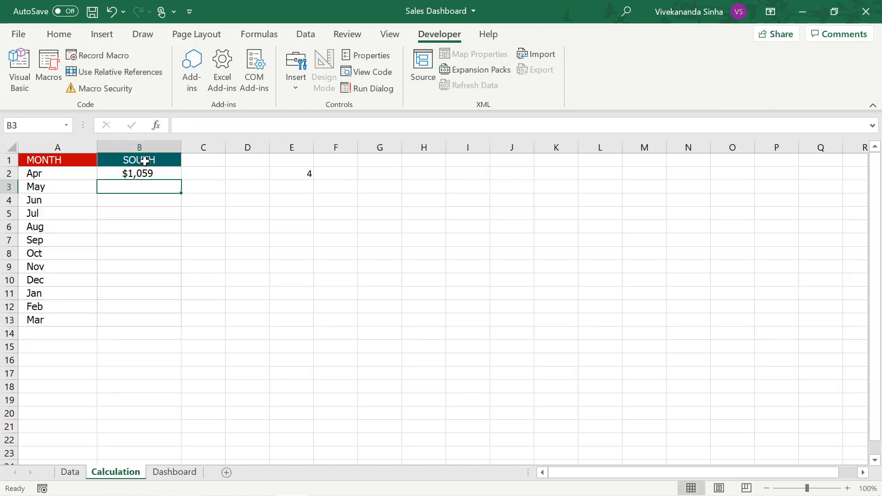
- Fill the B2 formula down to B13 and compare the July value with the SOUTH column on the Data sheet
click(139, 174)
double_click(181, 180)
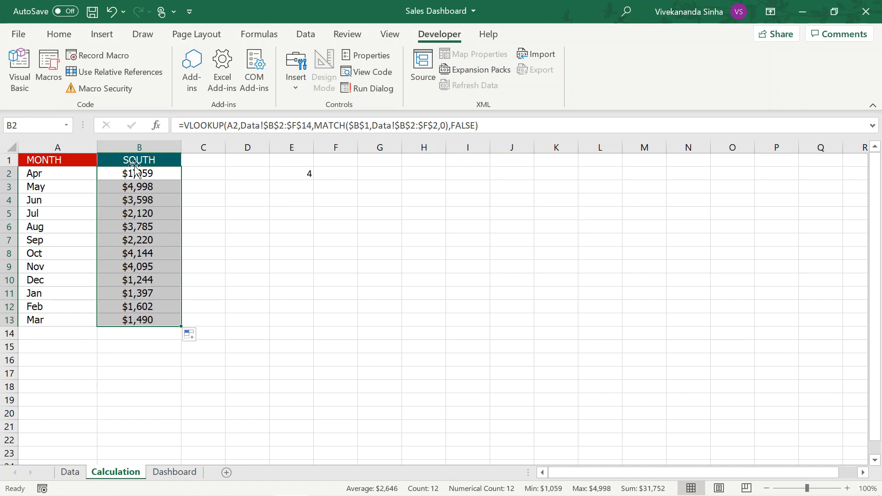
click(35, 212)
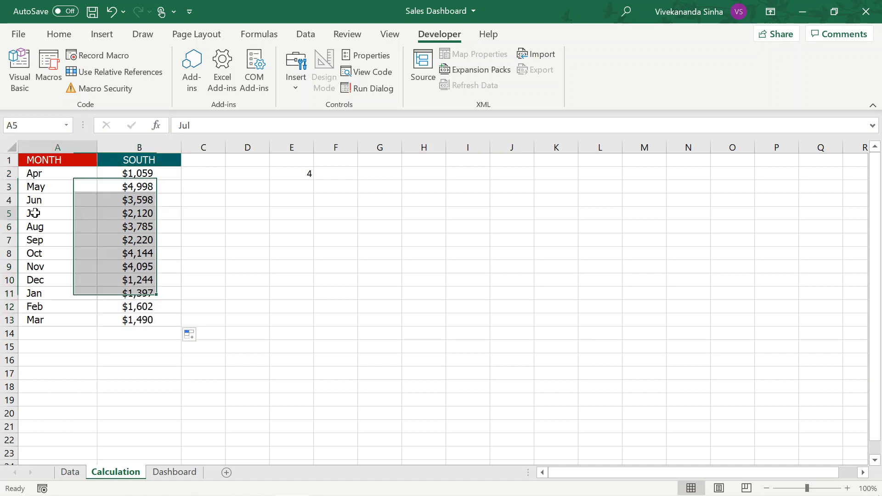
click(144, 216)
click(70, 472)
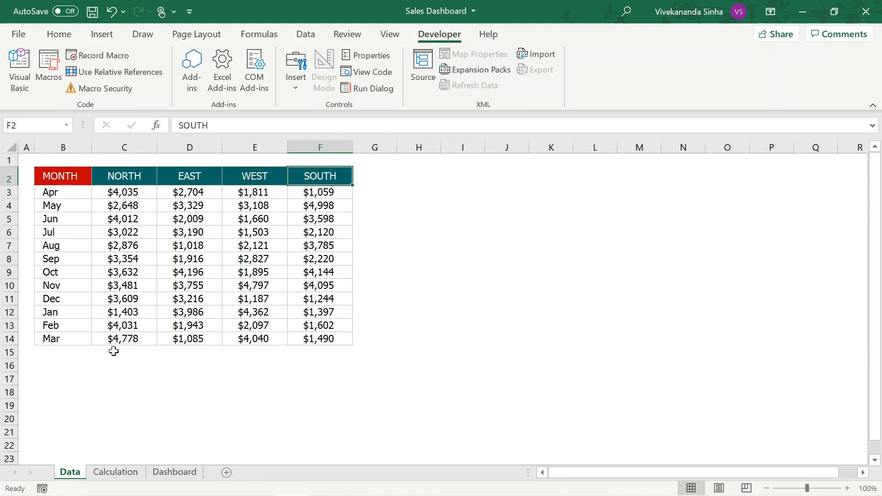
click(10, 232)
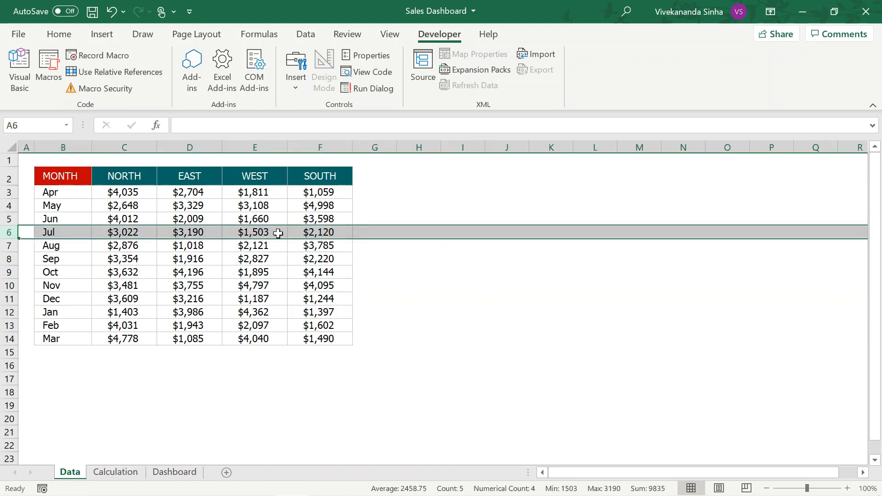
click(317, 232)
- Test the lookup formulas on the Calculation sheet by entering 1, 2, 3 and 4 in turn in the linked cell E2
click(115, 473)
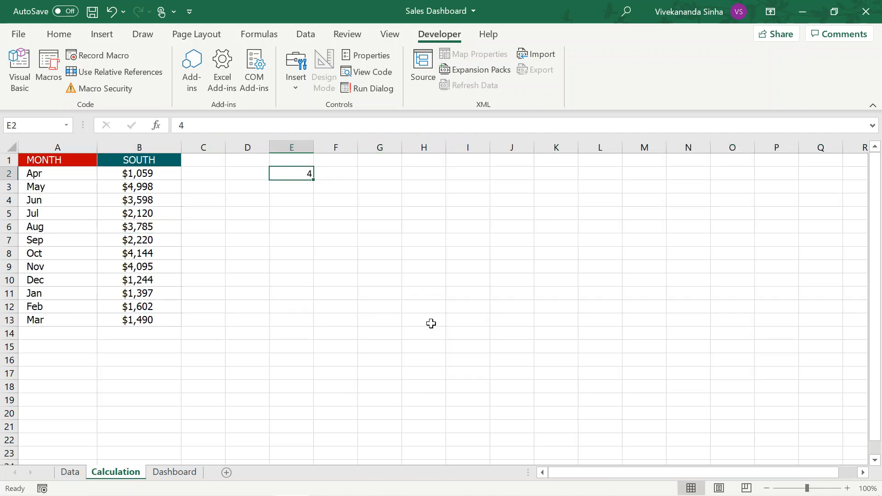
text(1)
key(Return)
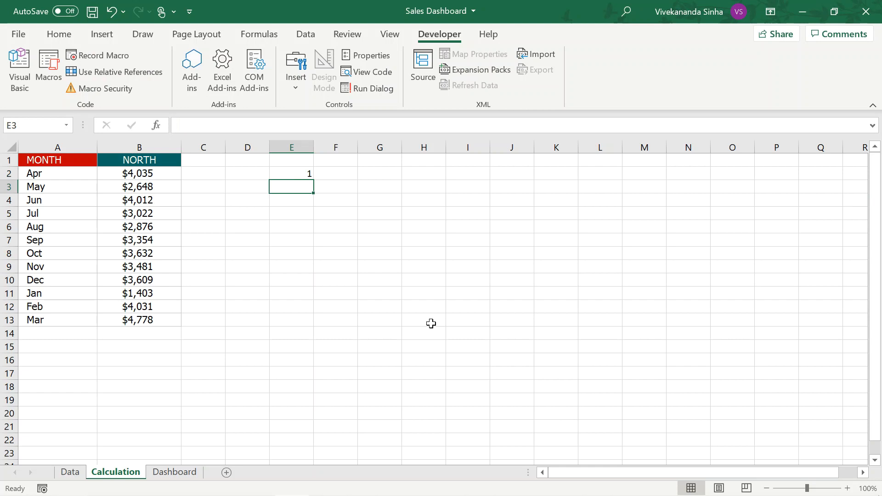
key(Up)
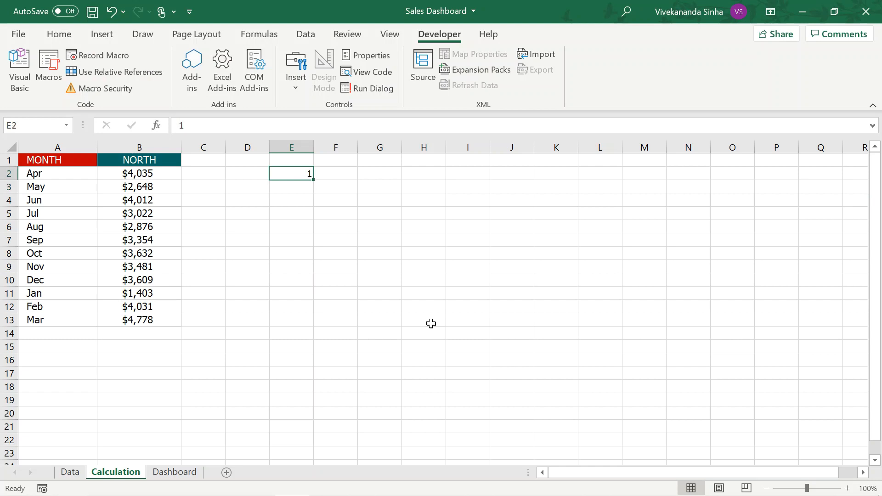
text(2)
key(Return)
key(Up)
text(3)
key(Return)
key(Up)
text(4)
key(Return)
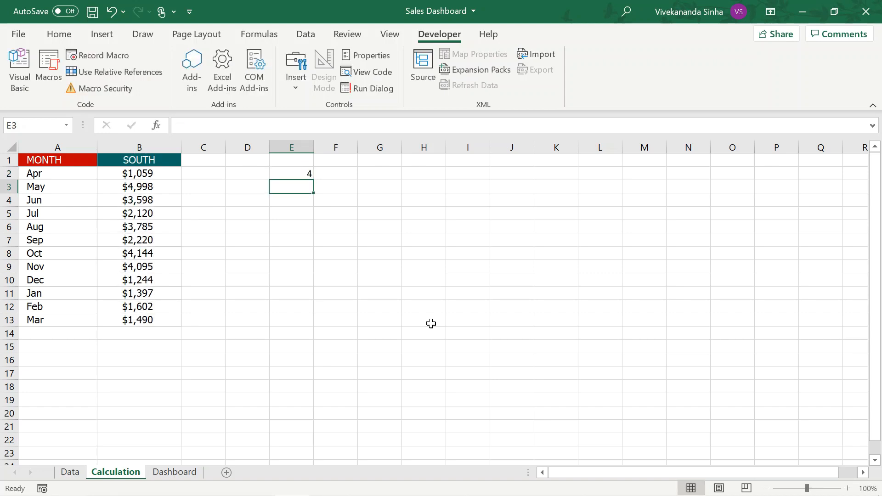
click(288, 174)
- Test the Dashboard chart by choosing the NORTH, EAST, WEST and SOUTH option buttons in turn
click(173, 473)
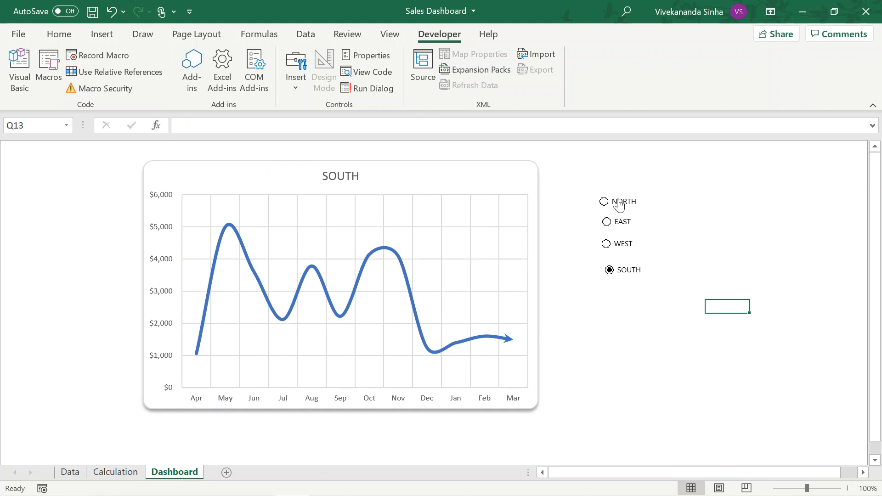
click(620, 205)
click(616, 224)
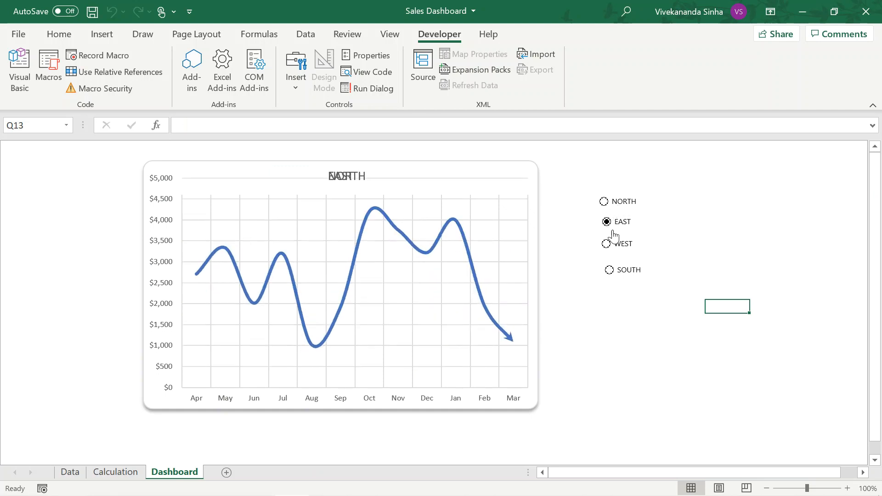
click(615, 248)
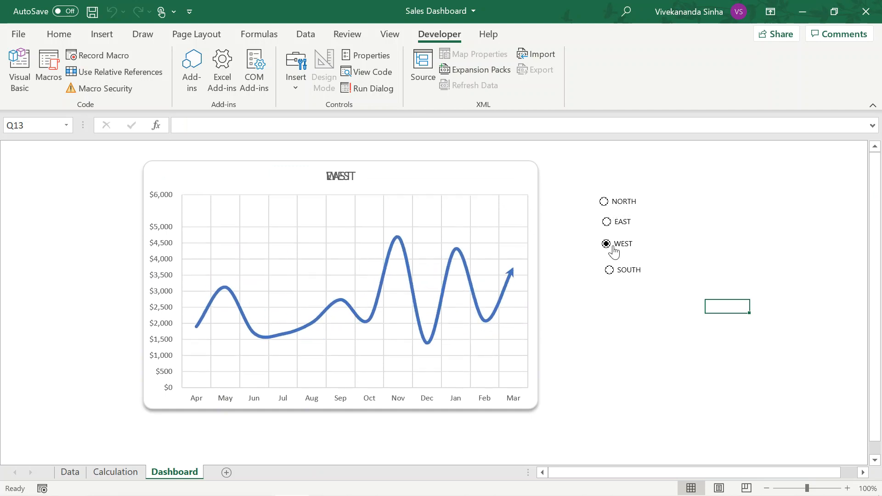
click(610, 275)
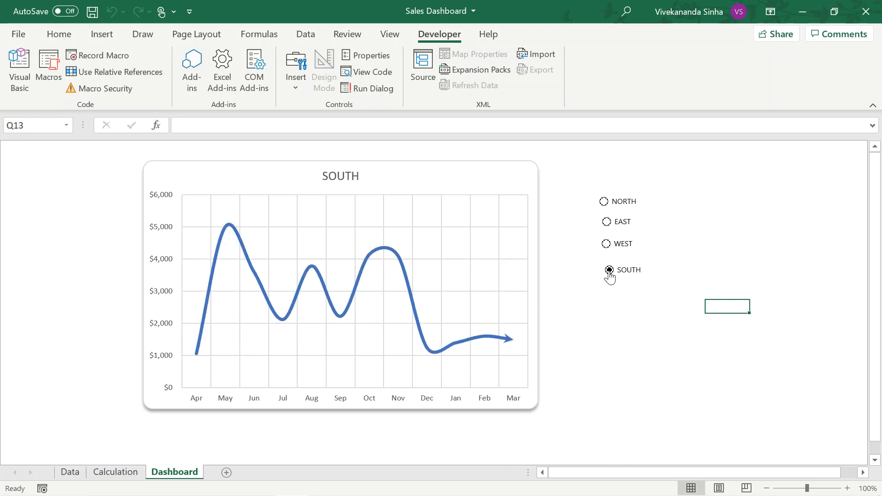
- Left-align the NORTH, EAST, WEST and SOUTH option buttons on the Dashboard and distribute them vertically
ctrl+click(616, 201)
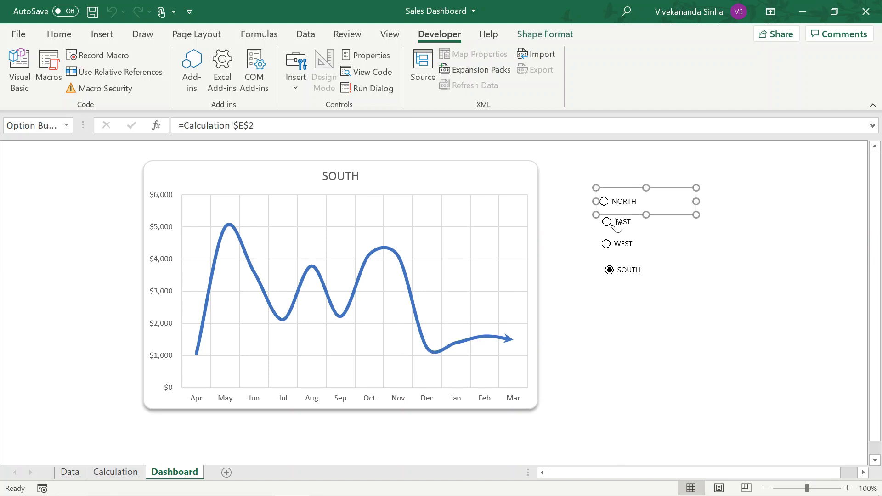
ctrl+click(617, 222)
ctrl+click(616, 244)
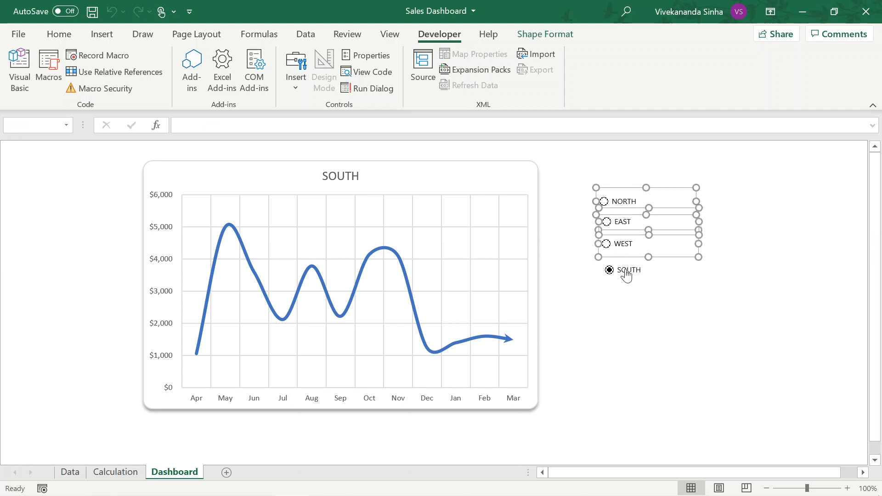
ctrl+click(627, 271)
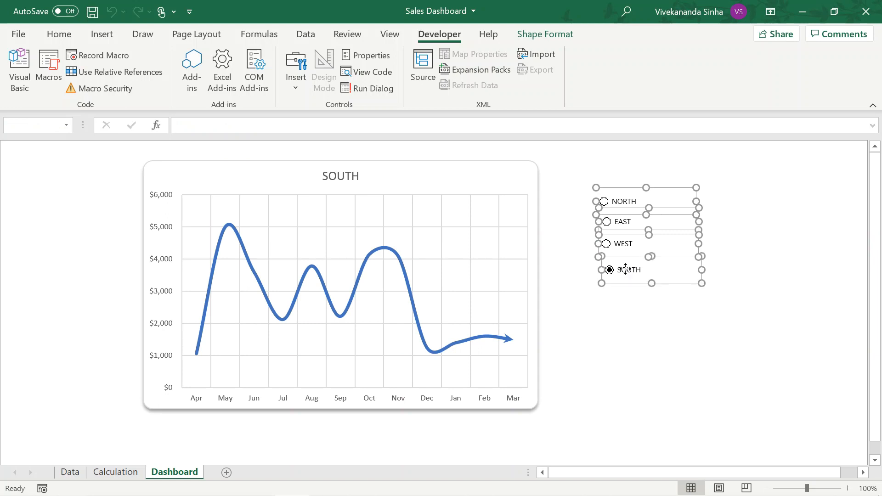
click(542, 35)
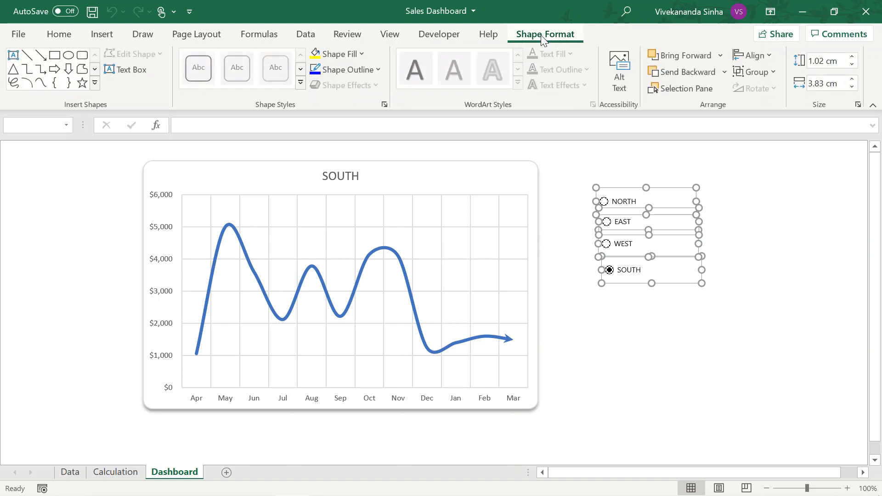
click(758, 56)
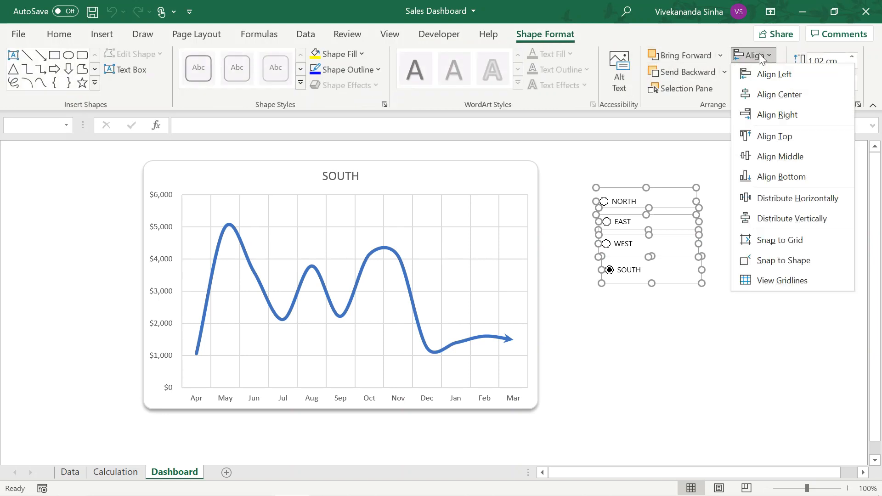
click(771, 75)
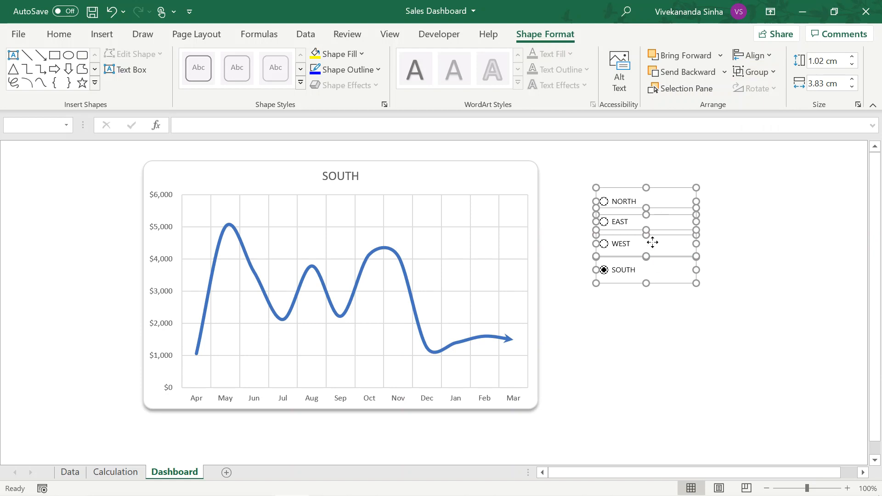
click(771, 55)
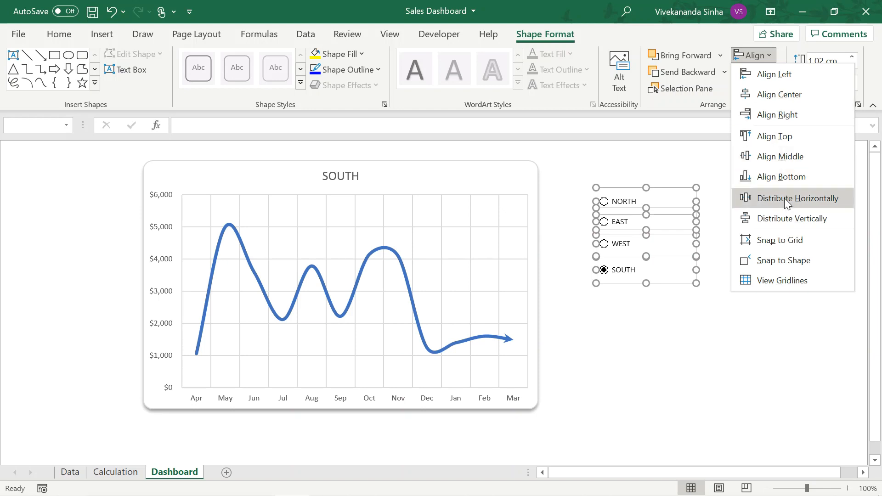
click(787, 218)
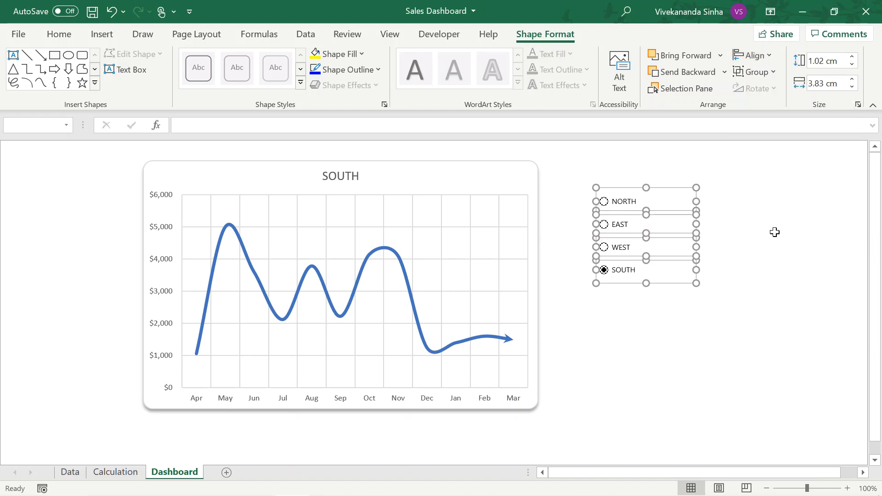
click(711, 334)
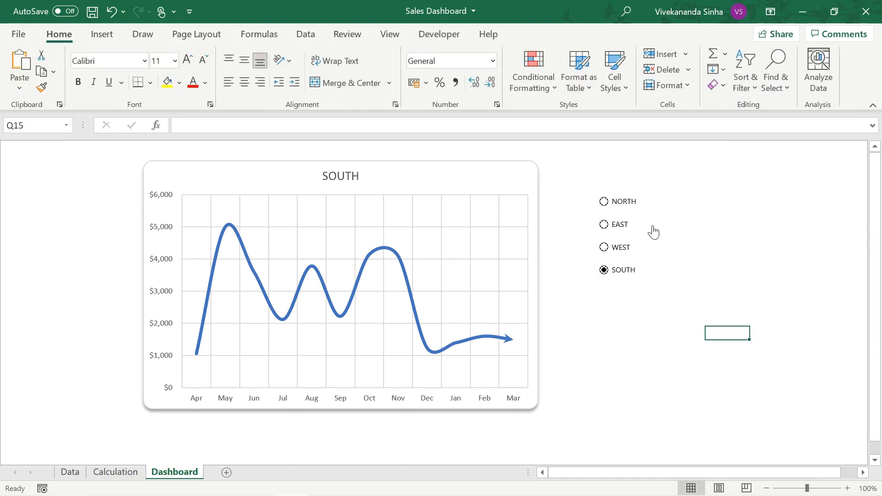
- Test the aligned option buttons by choosing NORTH, EAST, WEST and SOUTH in turn
click(627, 205)
click(621, 228)
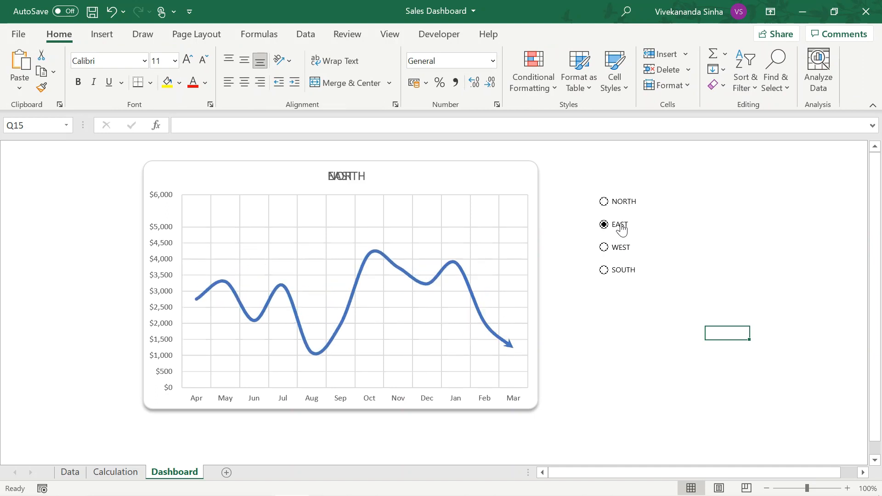
click(615, 251)
click(615, 272)
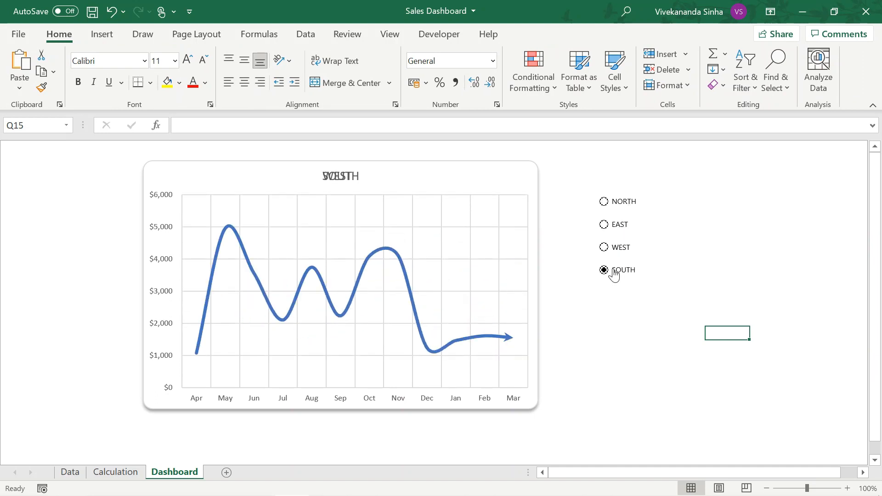
- Build a dynamic title in cell E5 of the Calculation sheet with the formula ="Monthly Trend for "&B1&" Region"
click(349, 181)
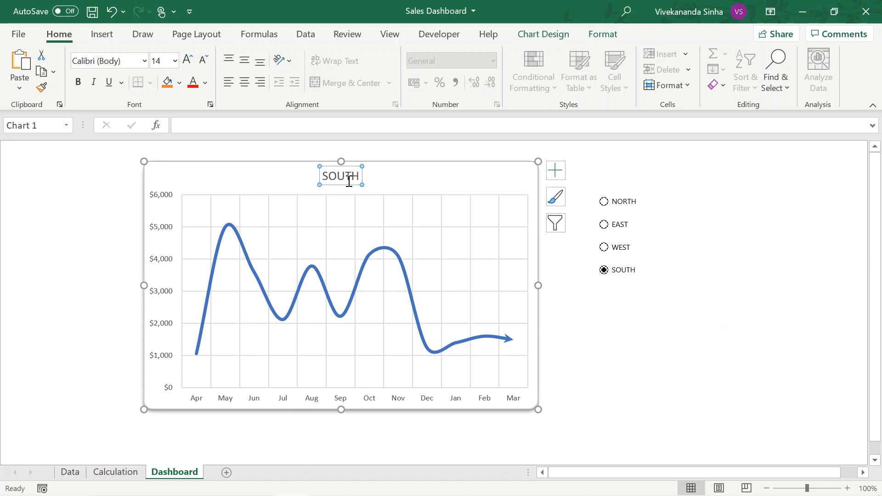
click(115, 473)
click(302, 214)
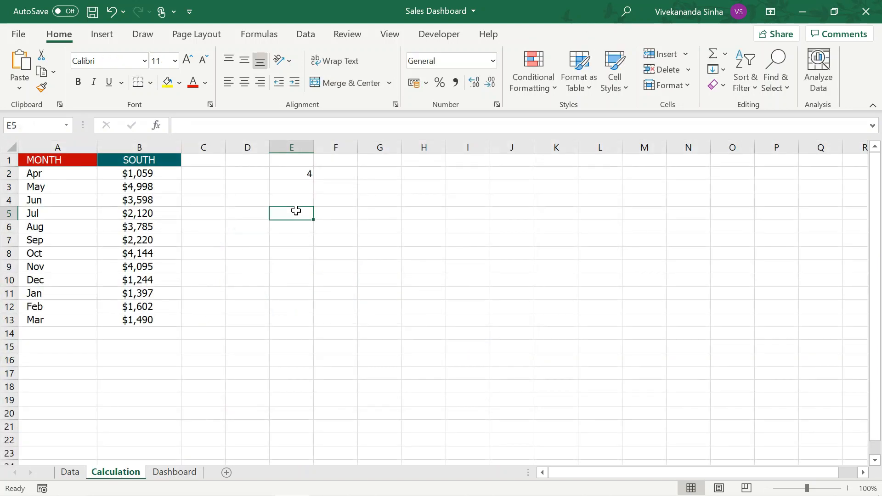
text(="Mo)
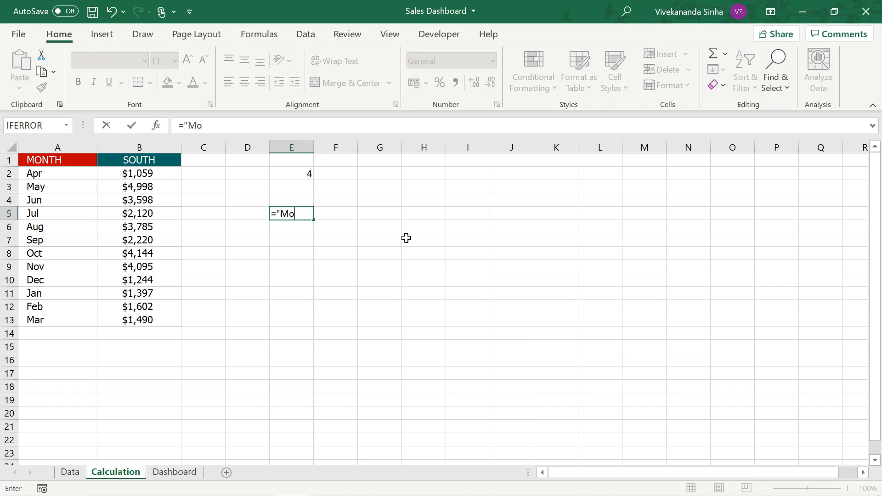
text(nthly Trend for)
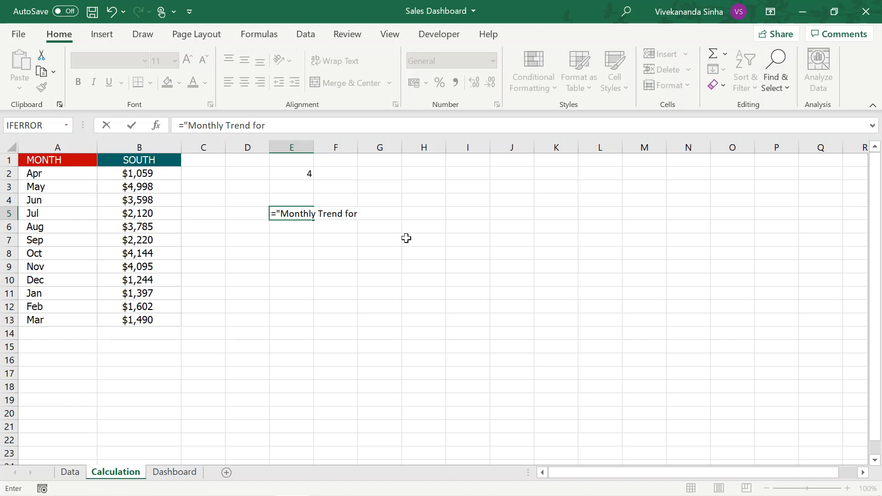
text( "&)
click(159, 161)
text(&" Region)
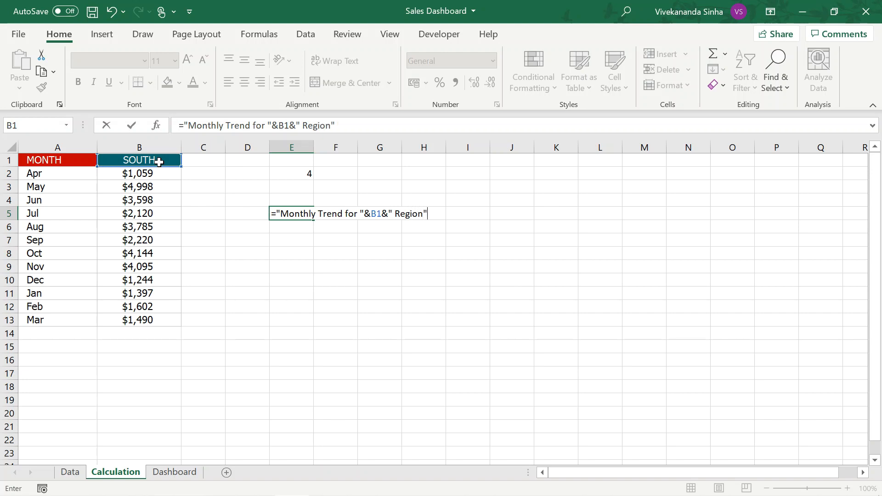
key(Return)
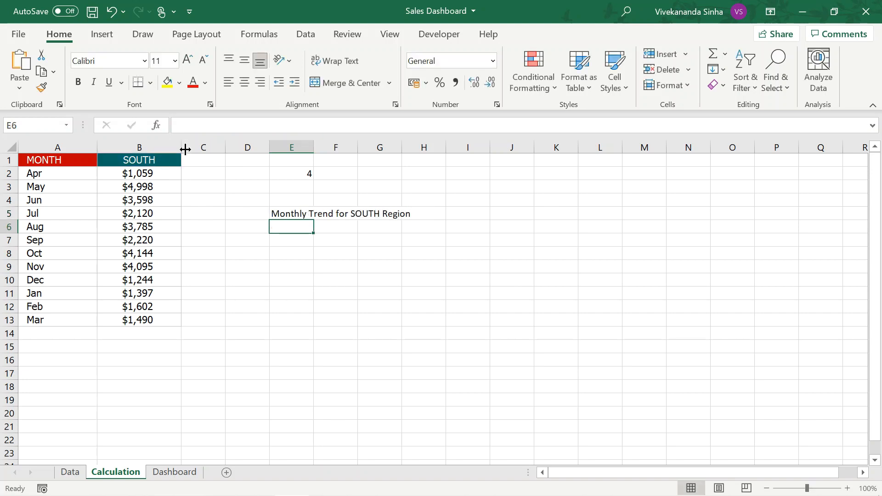
- Test the title formula in E5 by entering 1 in the linked cell E2
click(291, 171)
text(1)
key(Return)
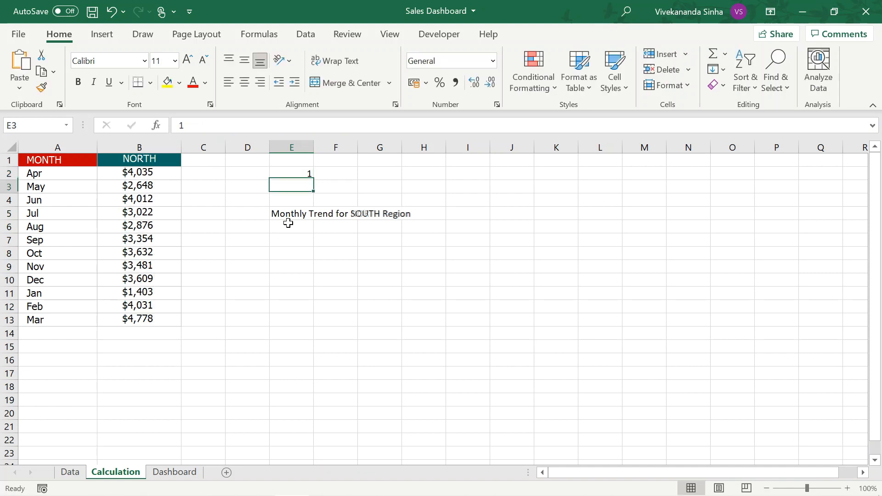
click(289, 215)
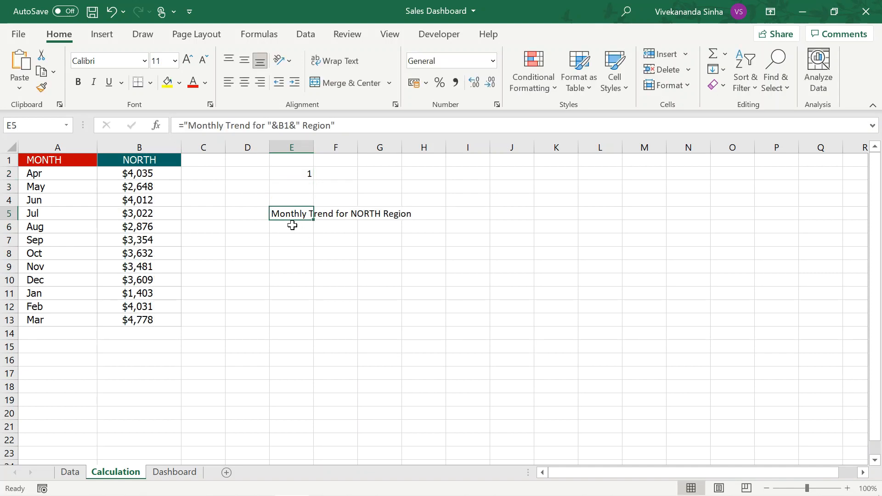
- Link the Dashboard chart's title to cell E5 of the Calculation sheet
click(188, 473)
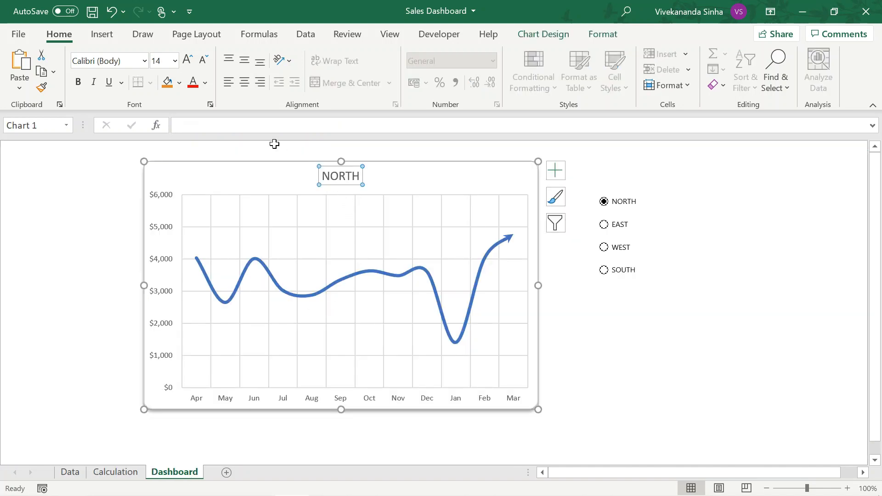
click(266, 127)
text(=)
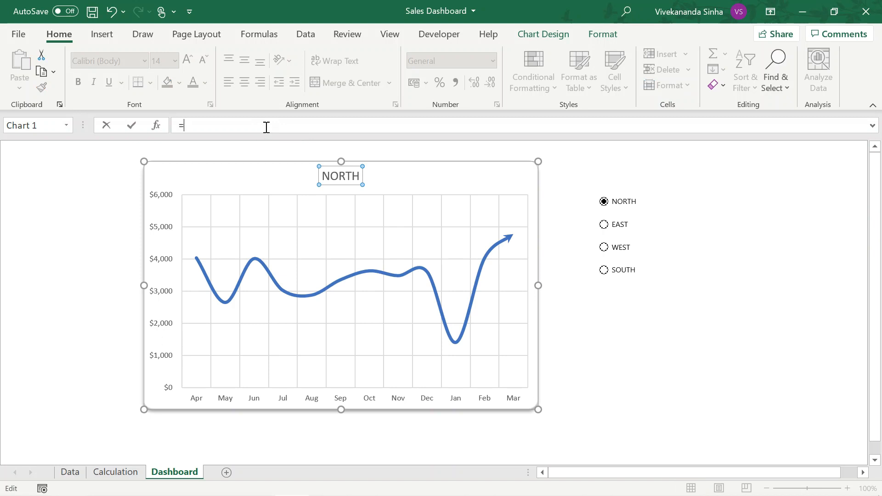
click(122, 472)
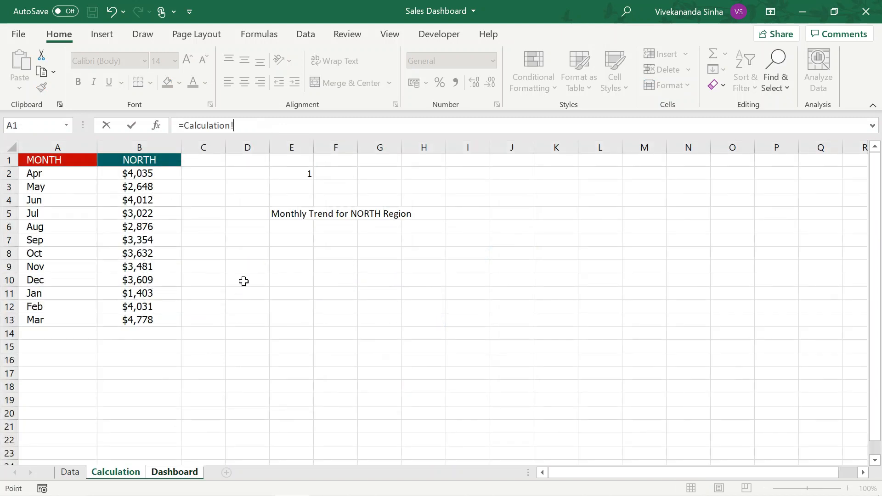
click(276, 216)
key(Return)
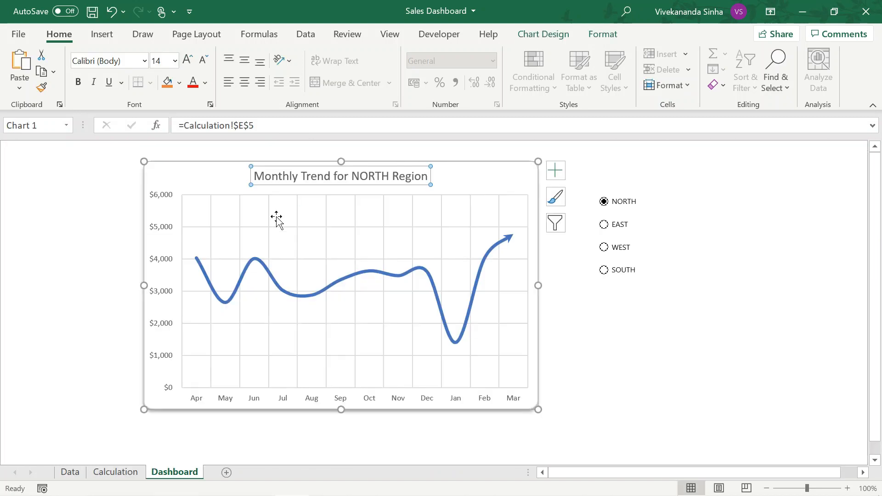
click(637, 299)
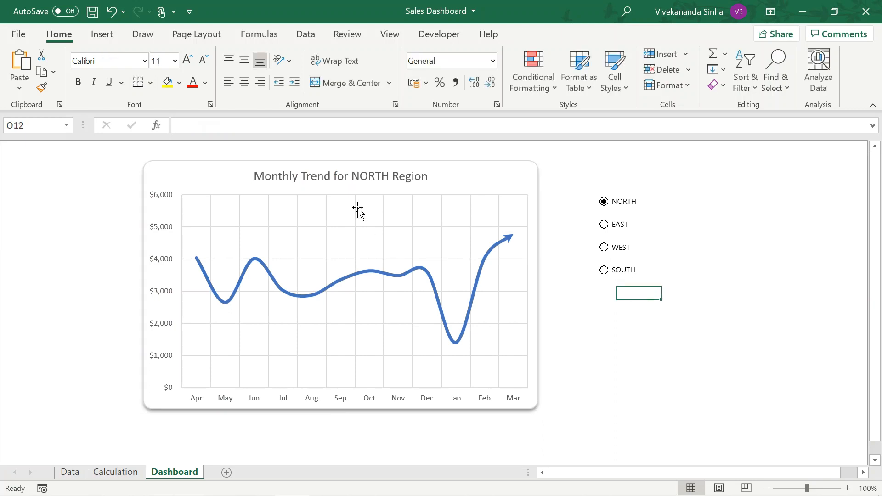
- Check the linked chart title by choosing the EAST, WEST and SOUTH option buttons in turn
click(617, 228)
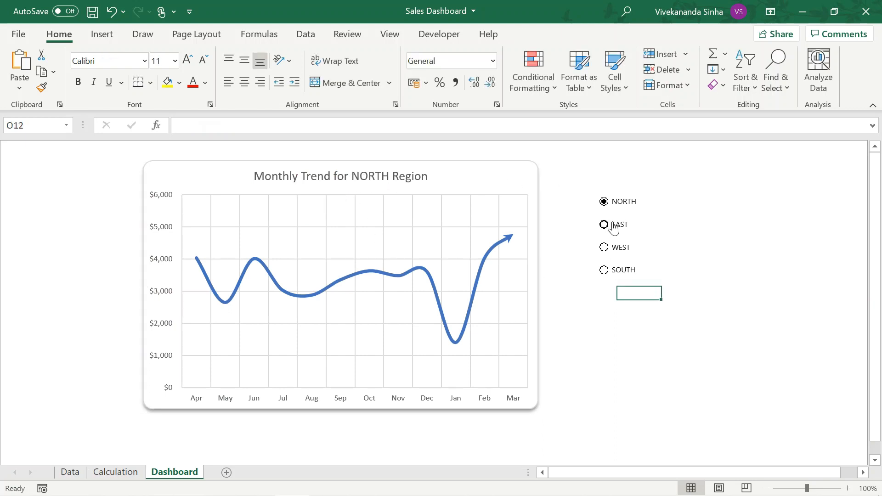
click(620, 251)
click(625, 275)
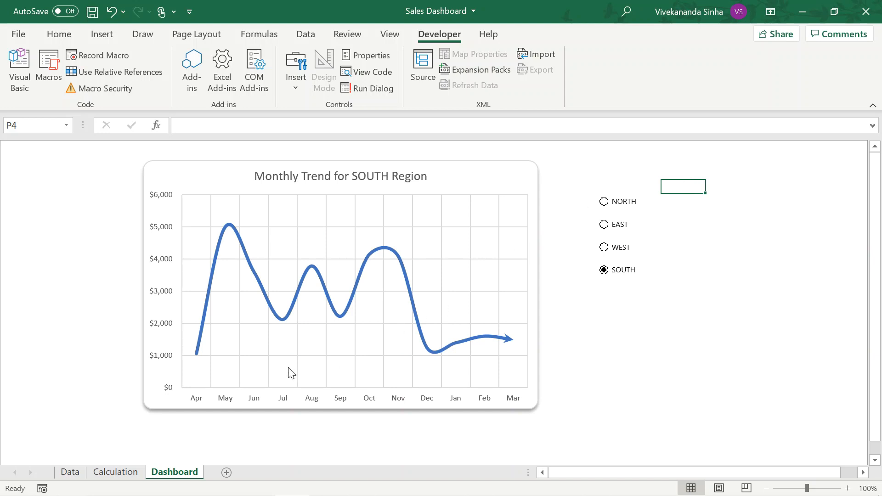
- Hide the Data and Calculation sheets so that only the Dashboard sheet is left
click(77, 474)
click(174, 478)
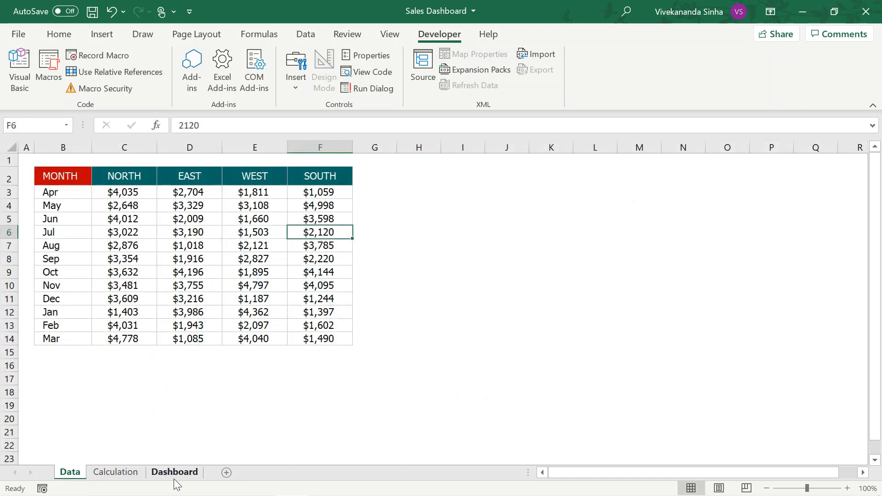
click(140, 478)
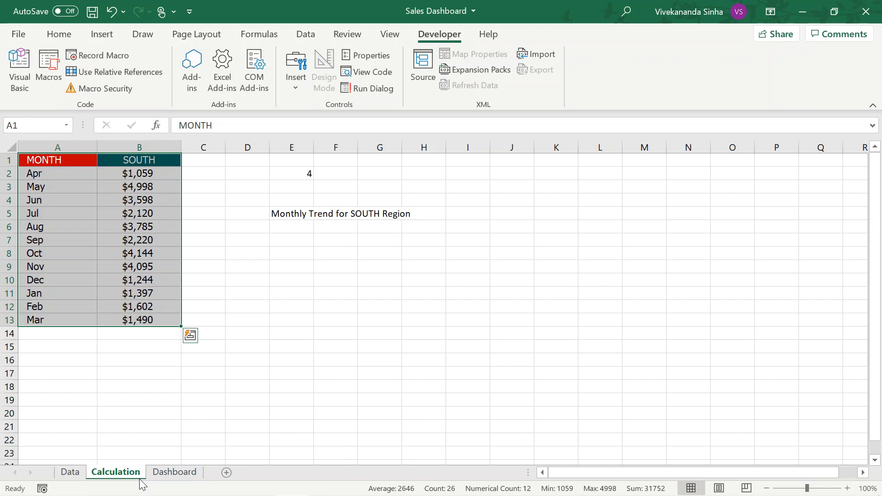
click(70, 473)
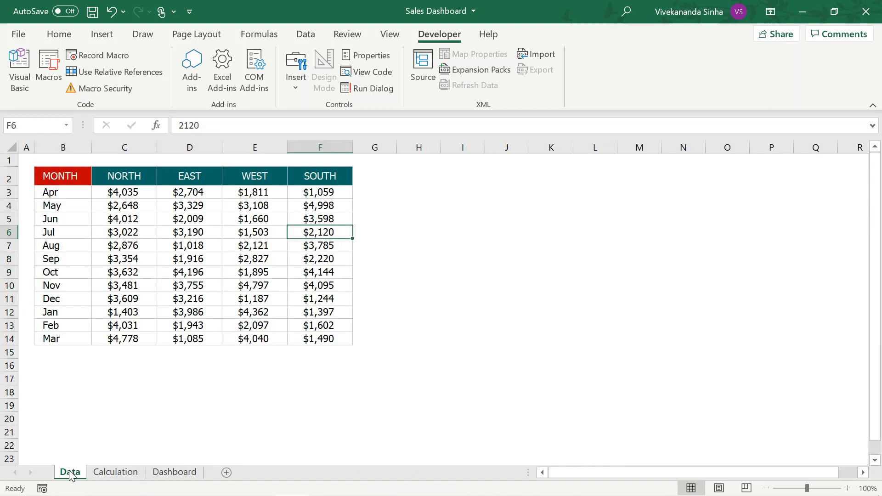
right_click(71, 473)
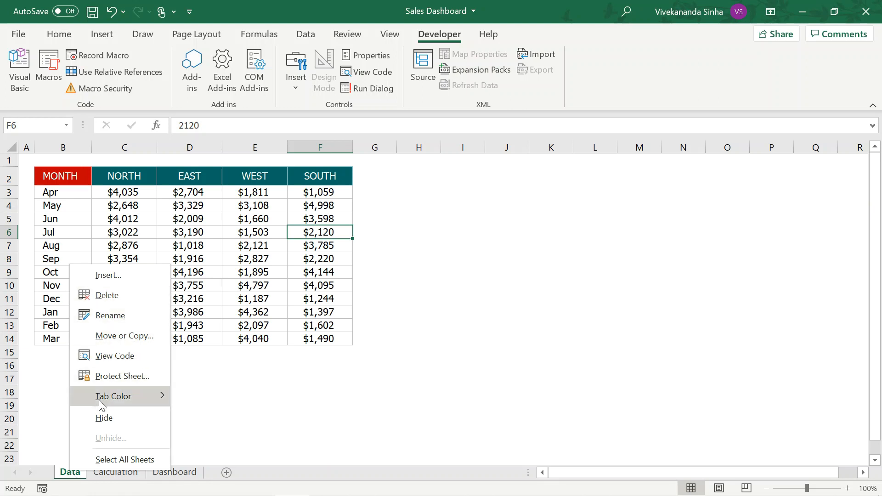
click(103, 418)
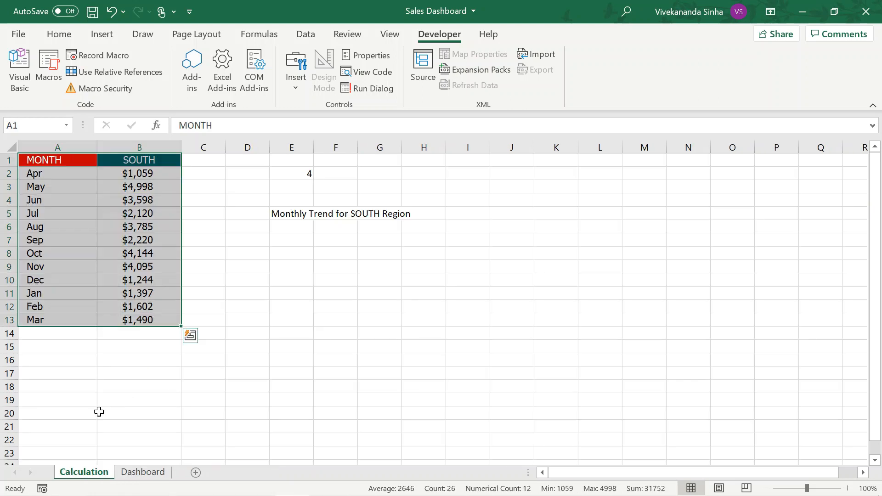
right_click(98, 473)
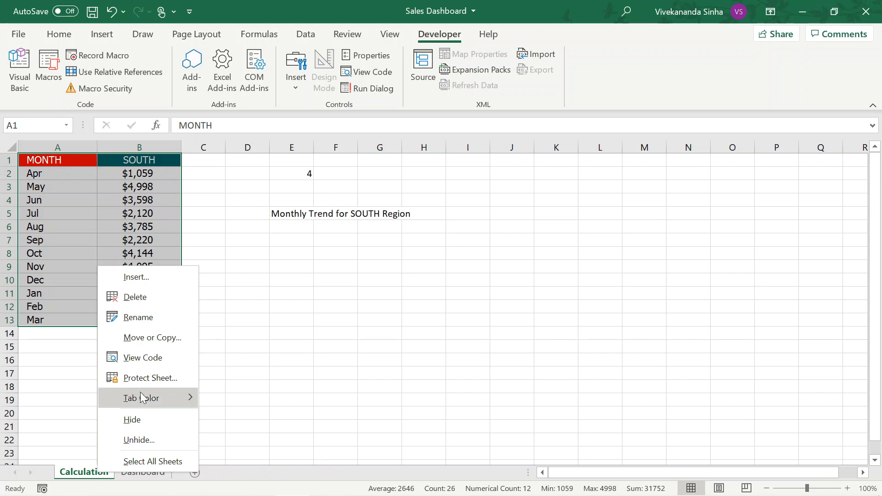
click(139, 420)
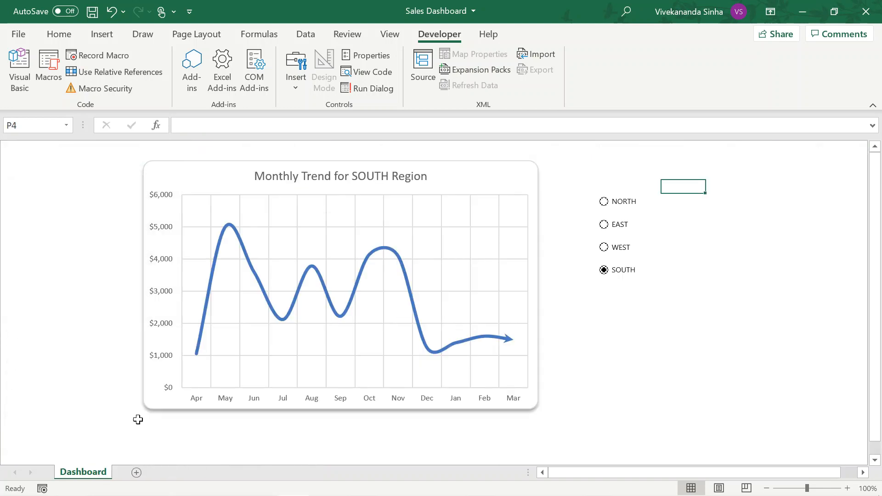
- Test the finished dashboard by switching between the EAST, NORTH and WEST option buttons, ending on NORTH
click(626, 227)
click(627, 210)
click(610, 229)
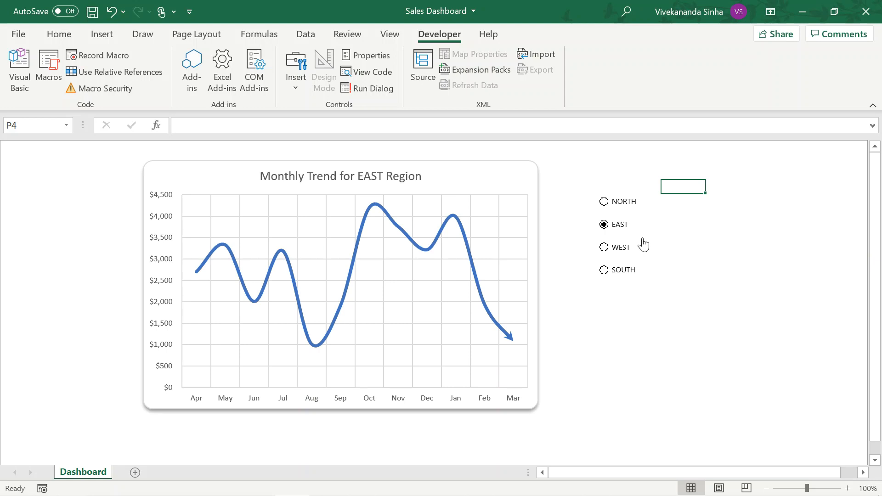
click(609, 203)
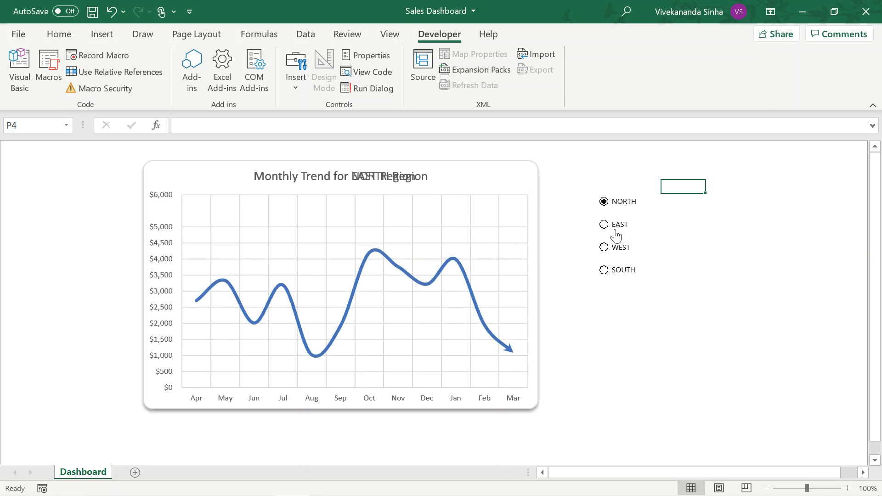
click(615, 247)
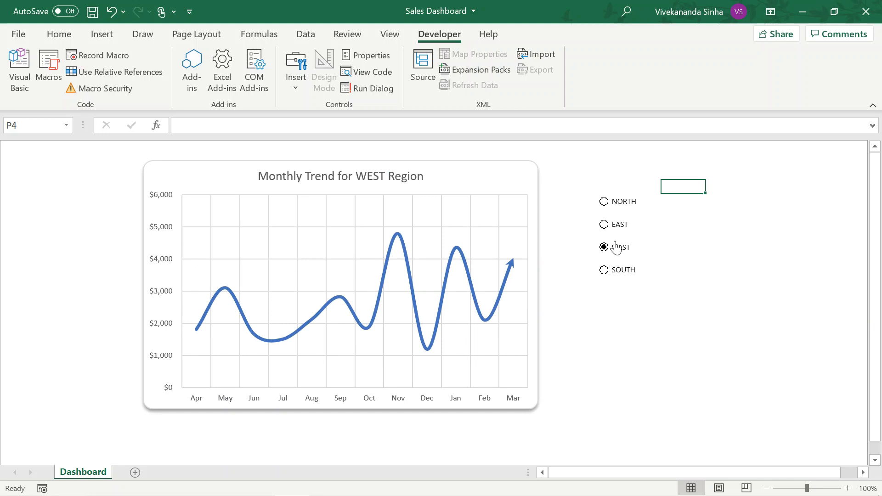
click(295, 83)
click(328, 7)
click(605, 202)
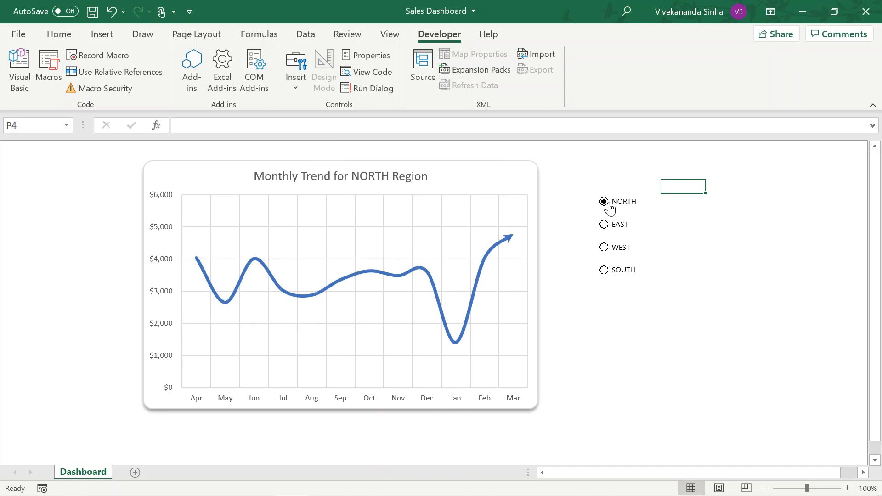